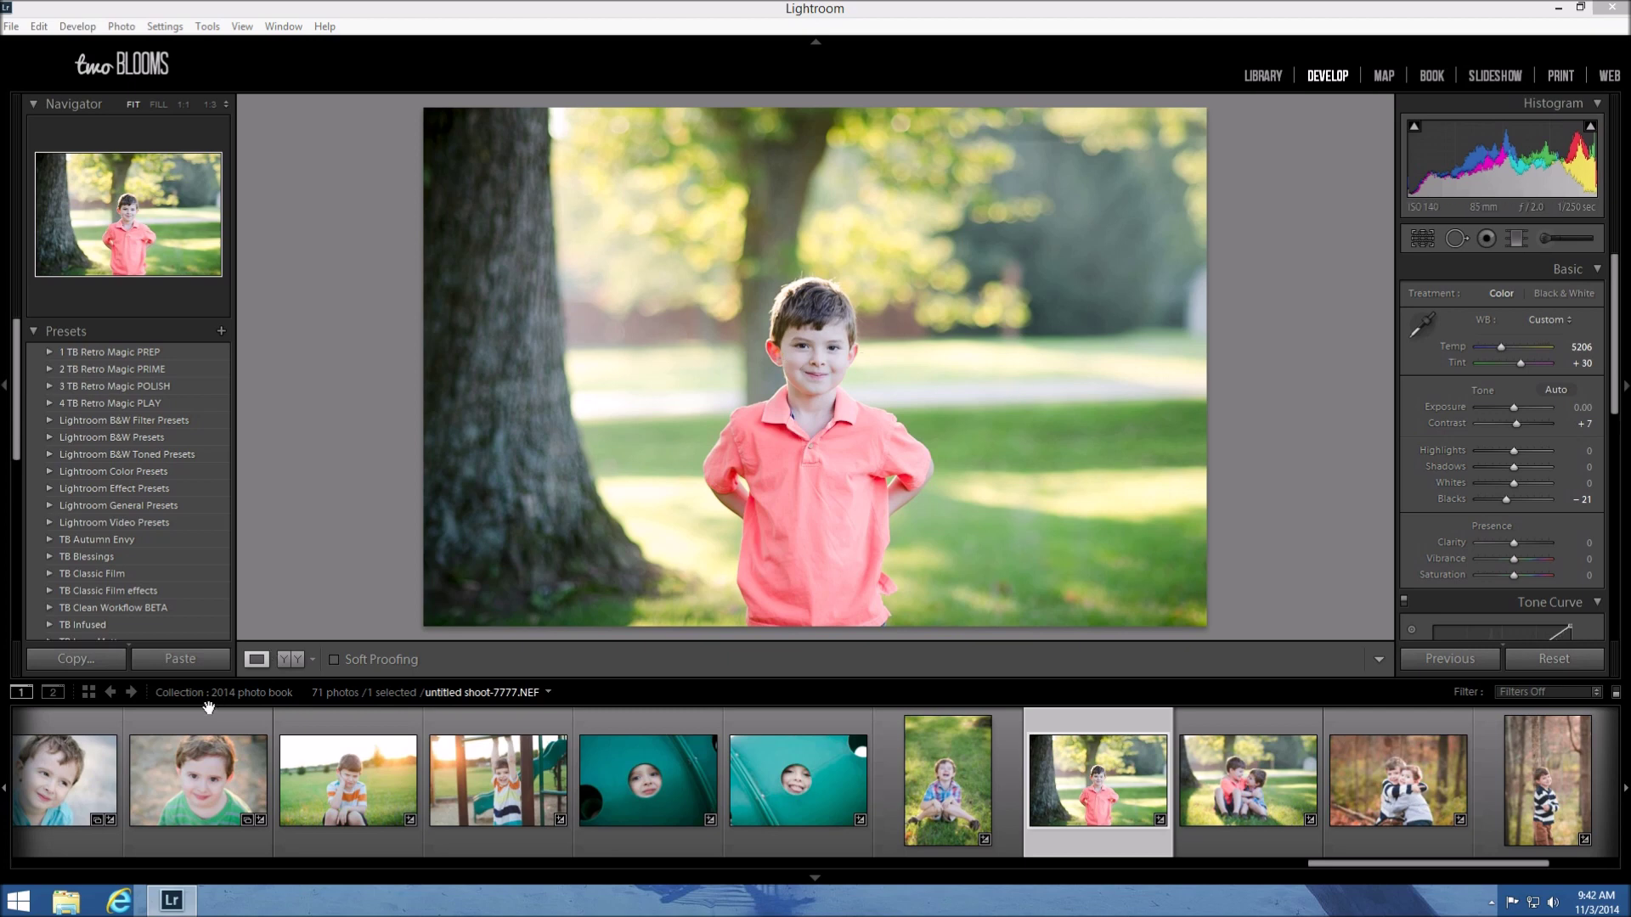
Step: Compare the portrait's before and after versions side by side and return to the single-image view
{"action": "left_click", "coordinate": [290, 659]}
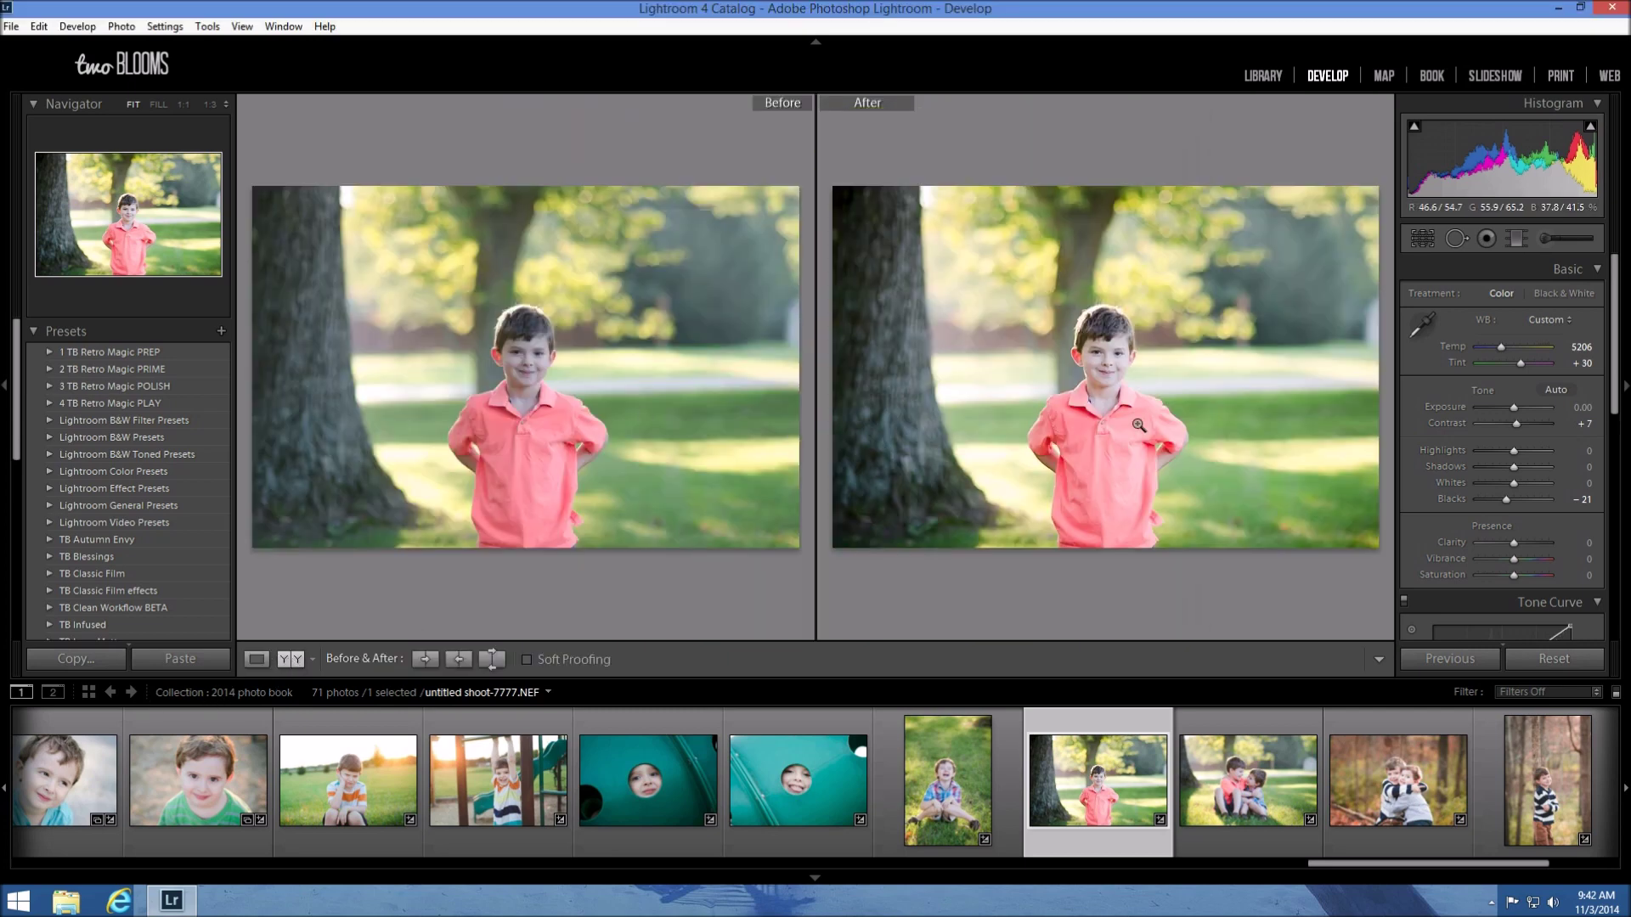
{"action": "left_click", "coordinate": [261, 664]}
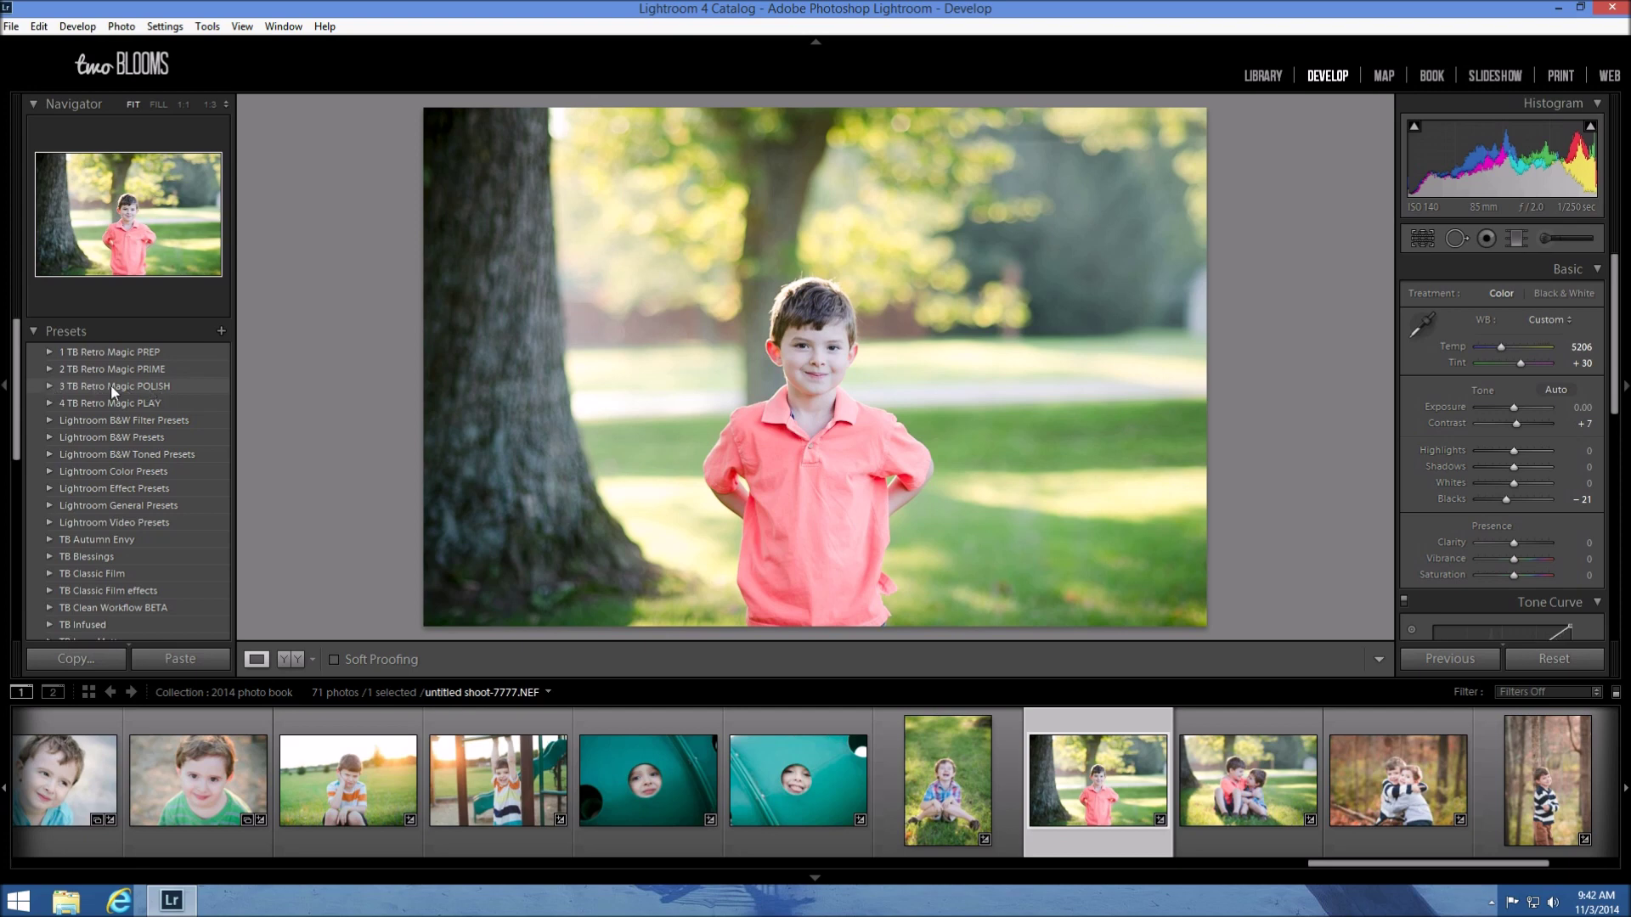
Step: Expand the 3 TB Retro Magic POLISH preset group and save the current edit as a snapshot named "before tint"
{"action": "left_click", "coordinate": [48, 386]}
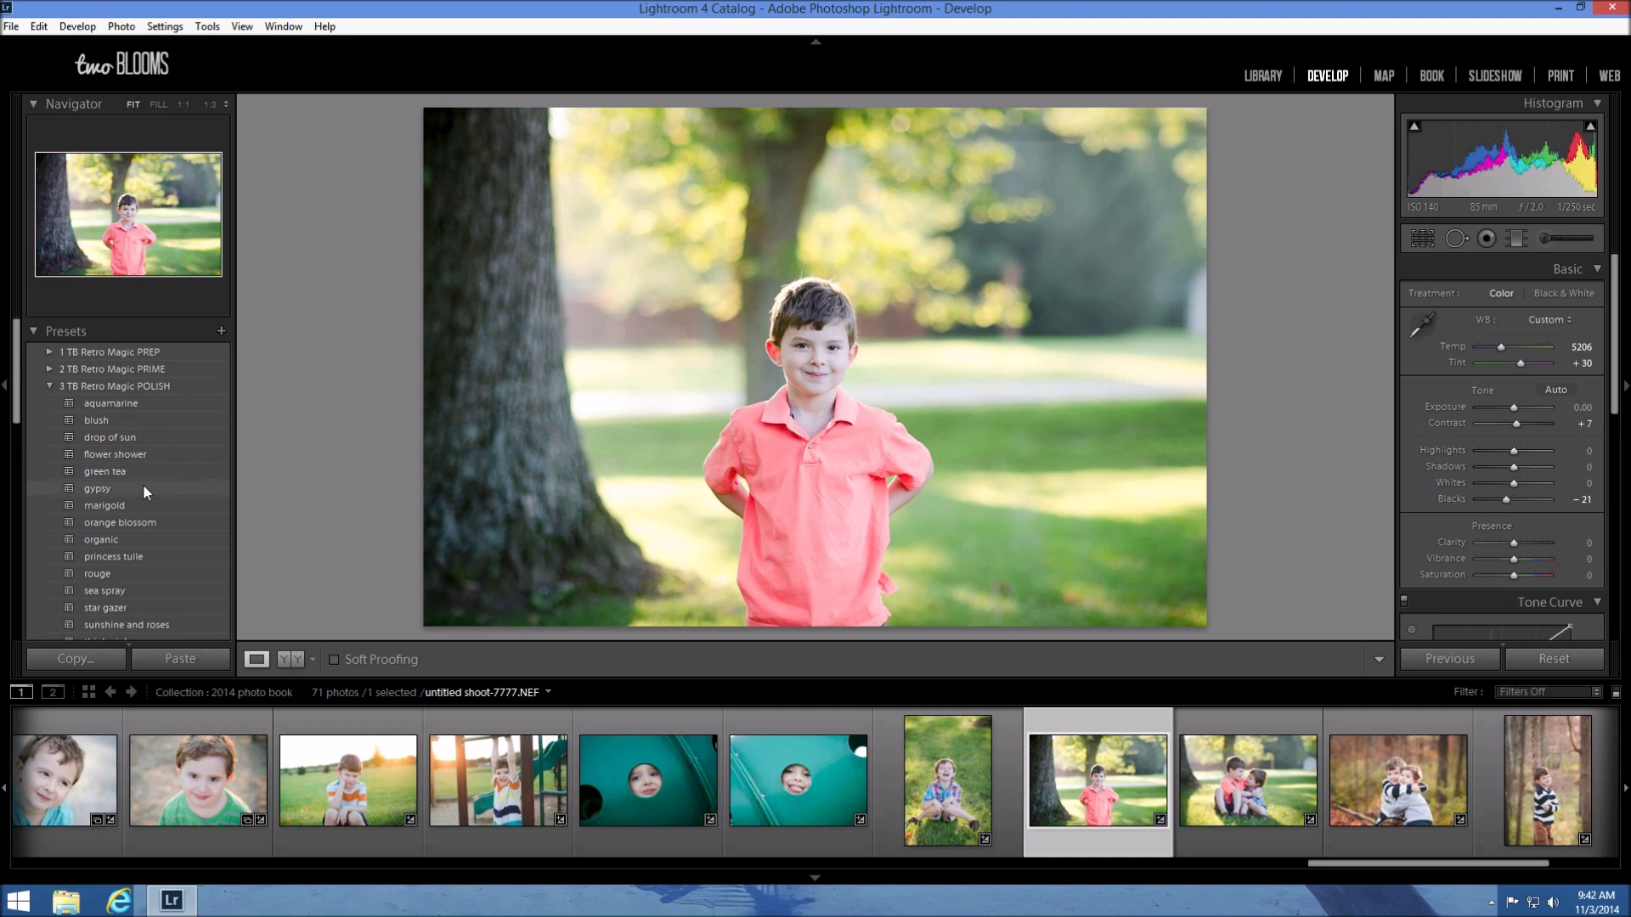
{"action": "scroll", "coordinate": [145, 481], "scroll_direction": "down", "scroll_amount": 2}
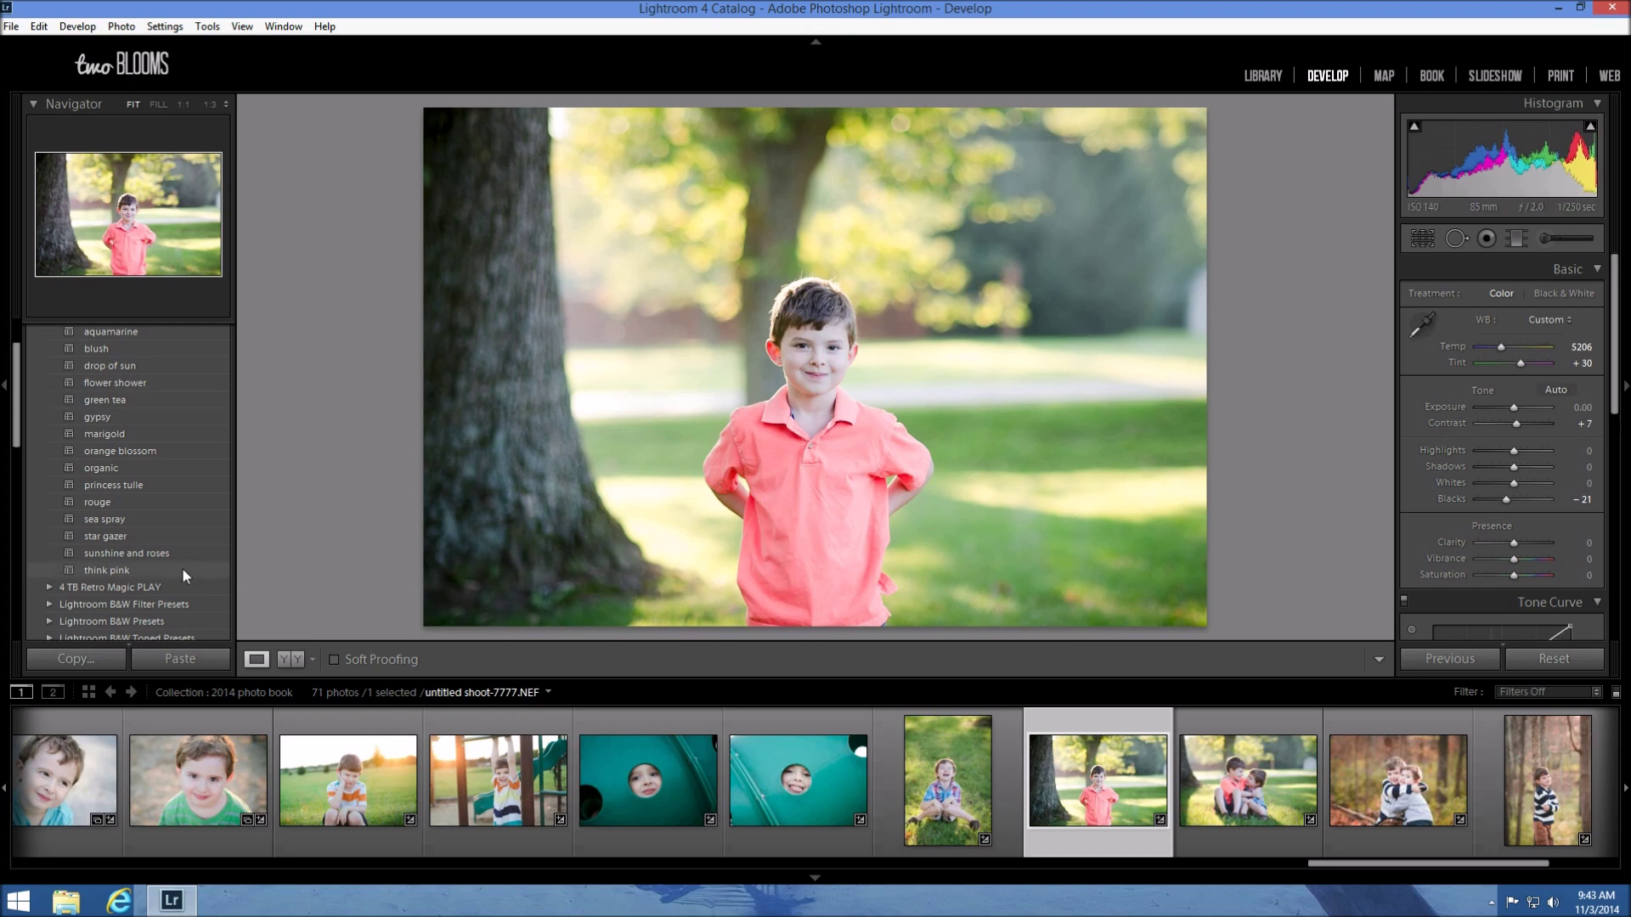
{"action": "scroll", "coordinate": [175, 569], "scroll_direction": "down", "scroll_amount": 5}
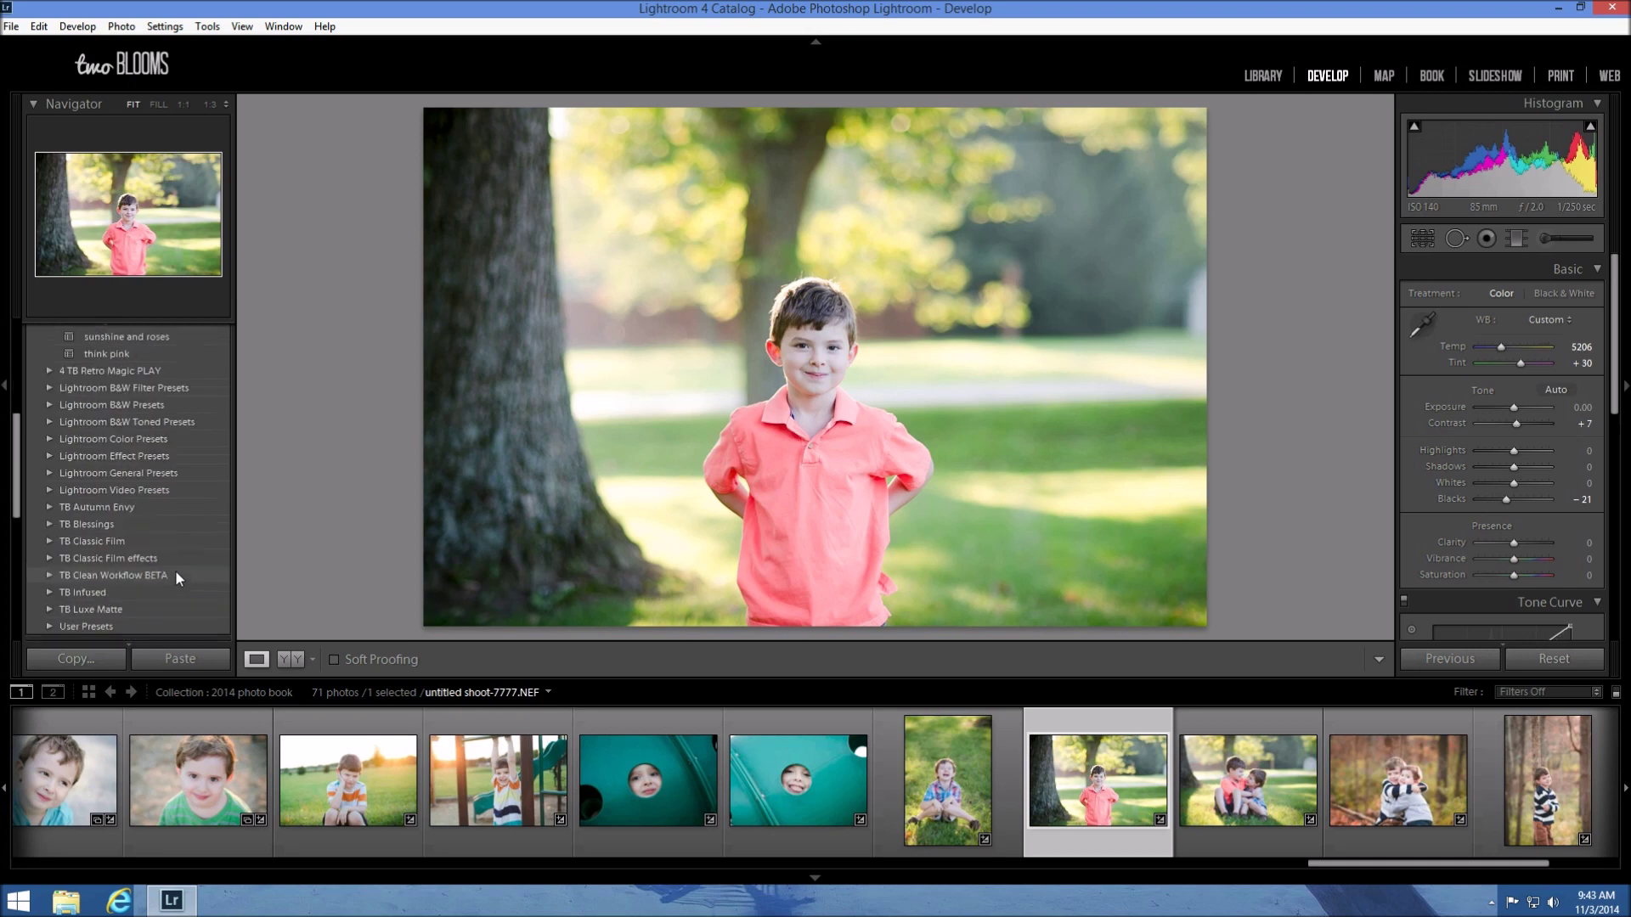
{"action": "left_click", "coordinate": [221, 577]}
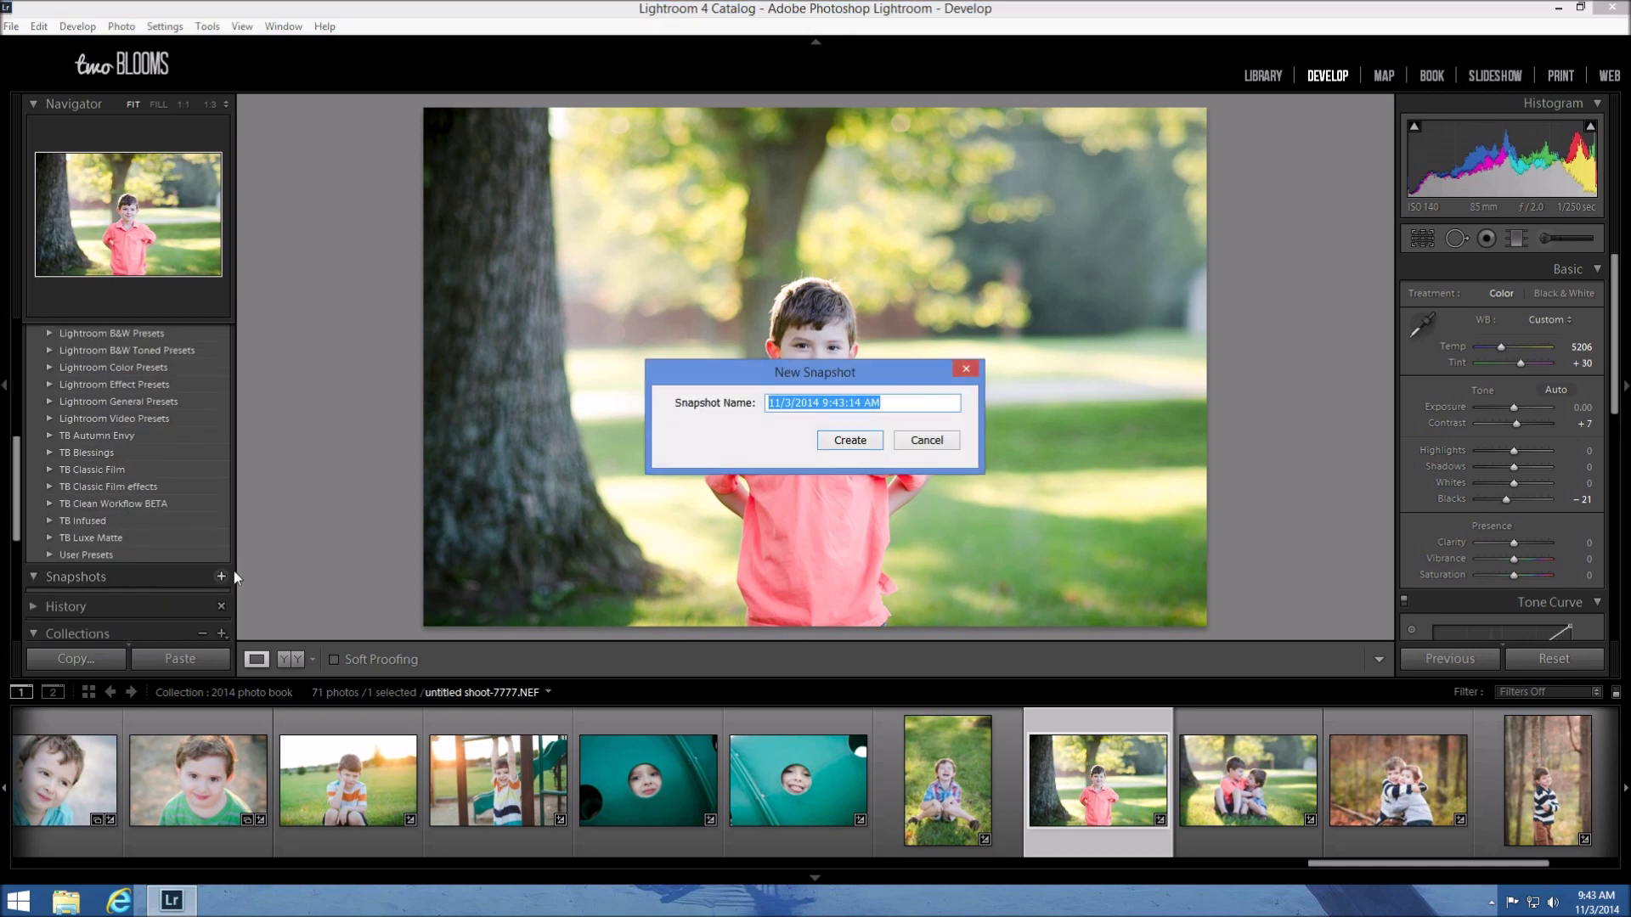
{"action": "type", "text": "befor"}
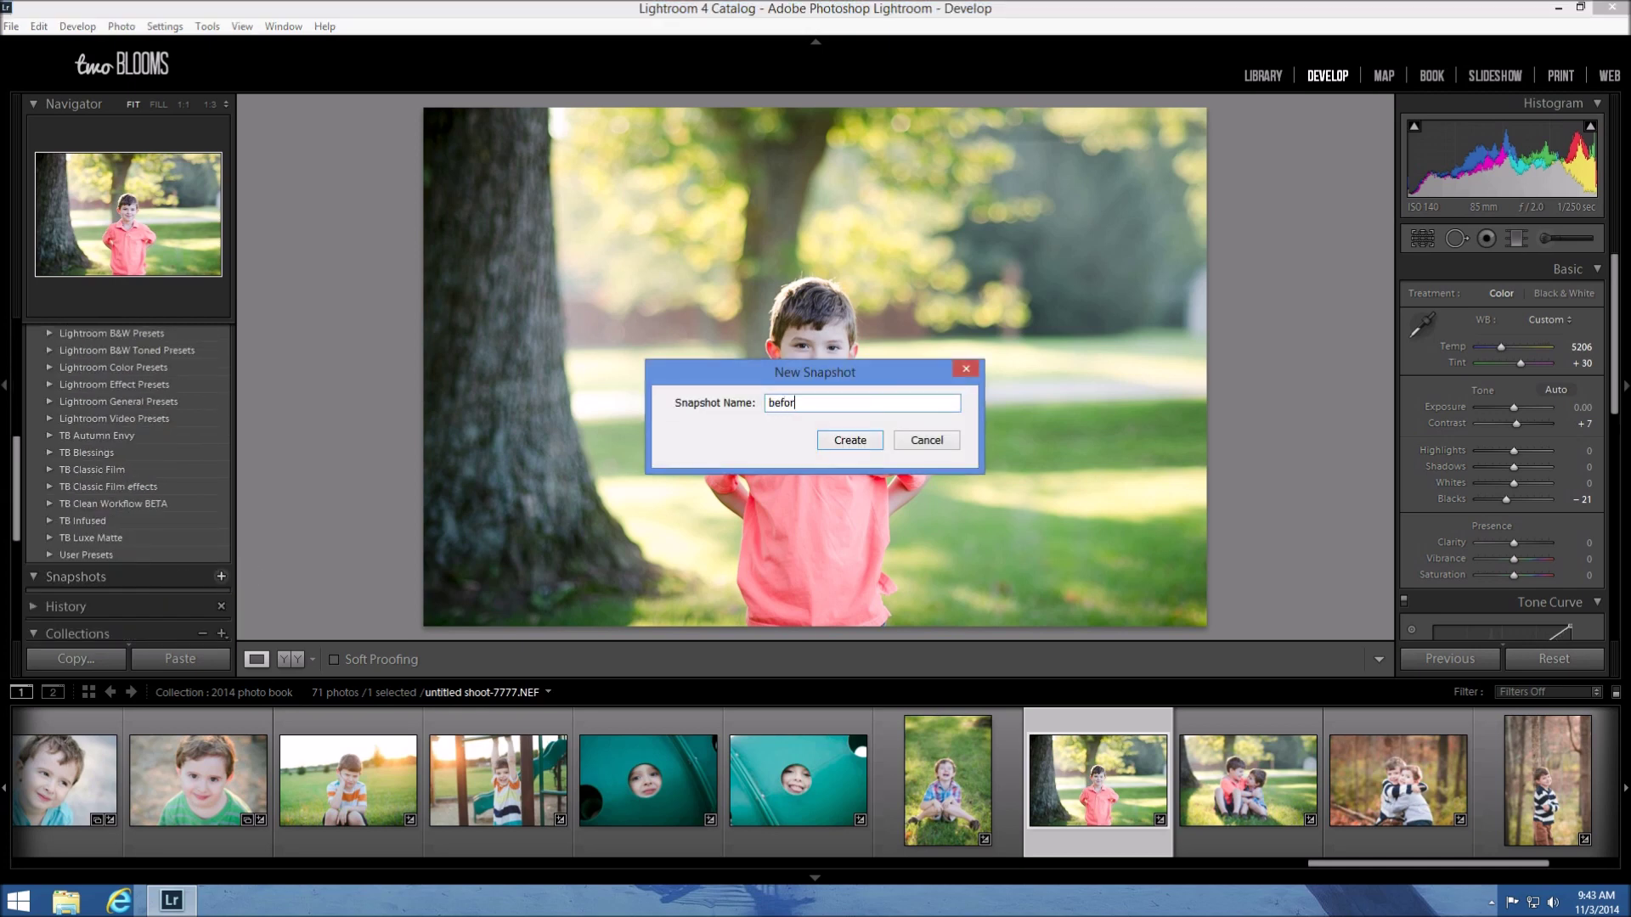
{"action": "type", "text": "e tint"}
{"action": "key", "text": "Return"}
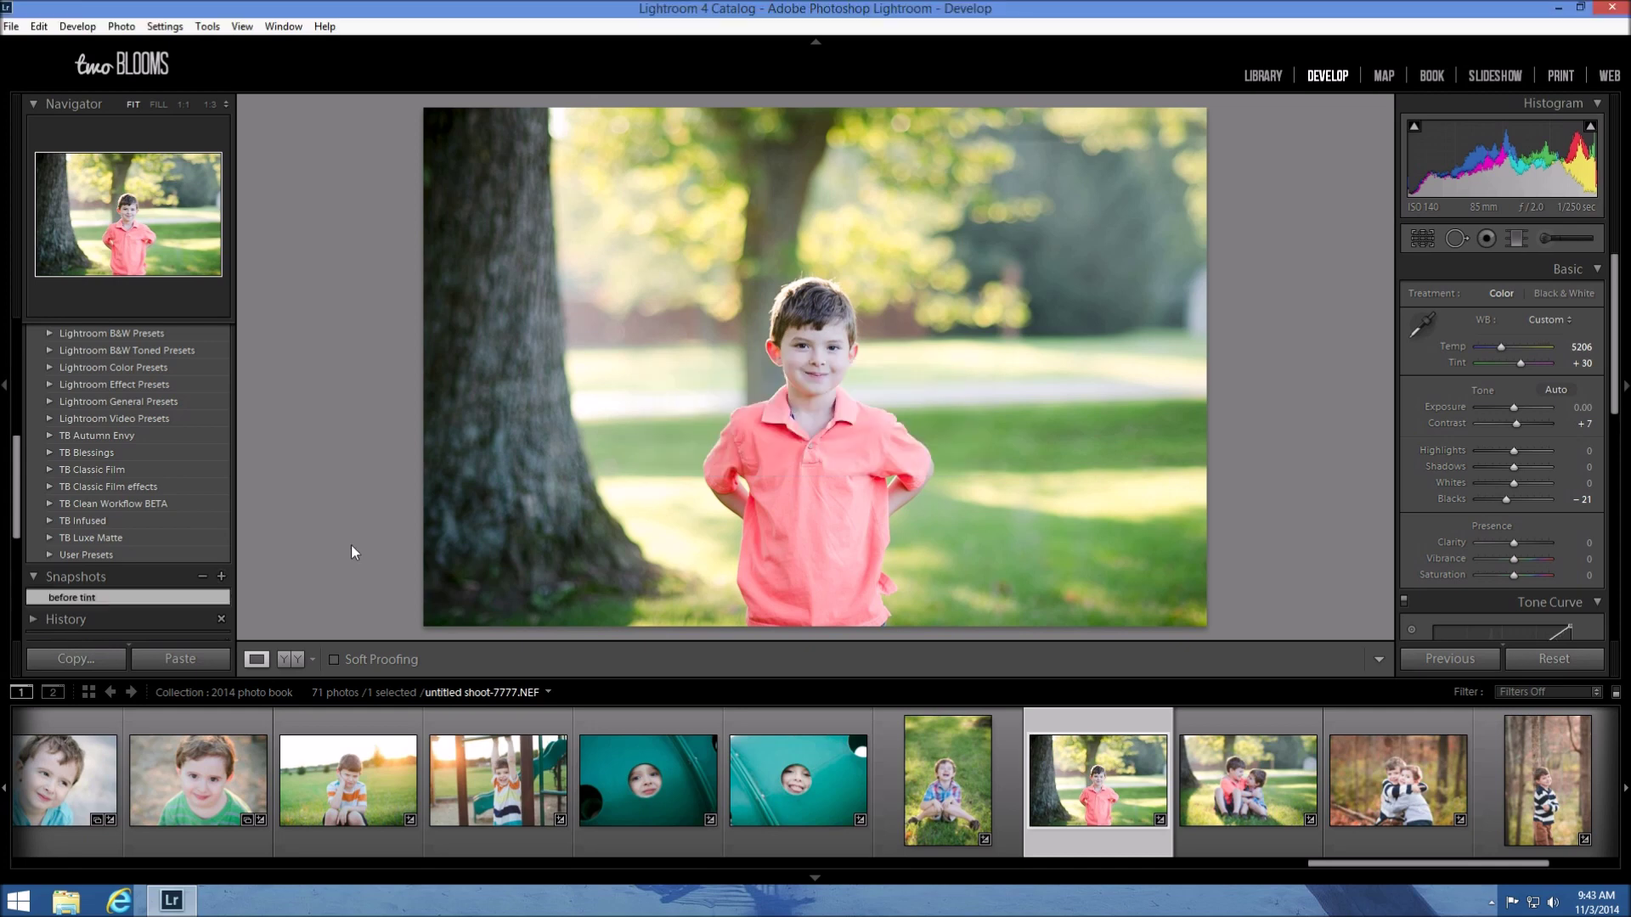
Step: Apply the think pink preset to the portrait and save the result as a snapshot named "after tint"
{"action": "scroll", "coordinate": [104, 501], "scroll_direction": "up", "scroll_amount": 5}
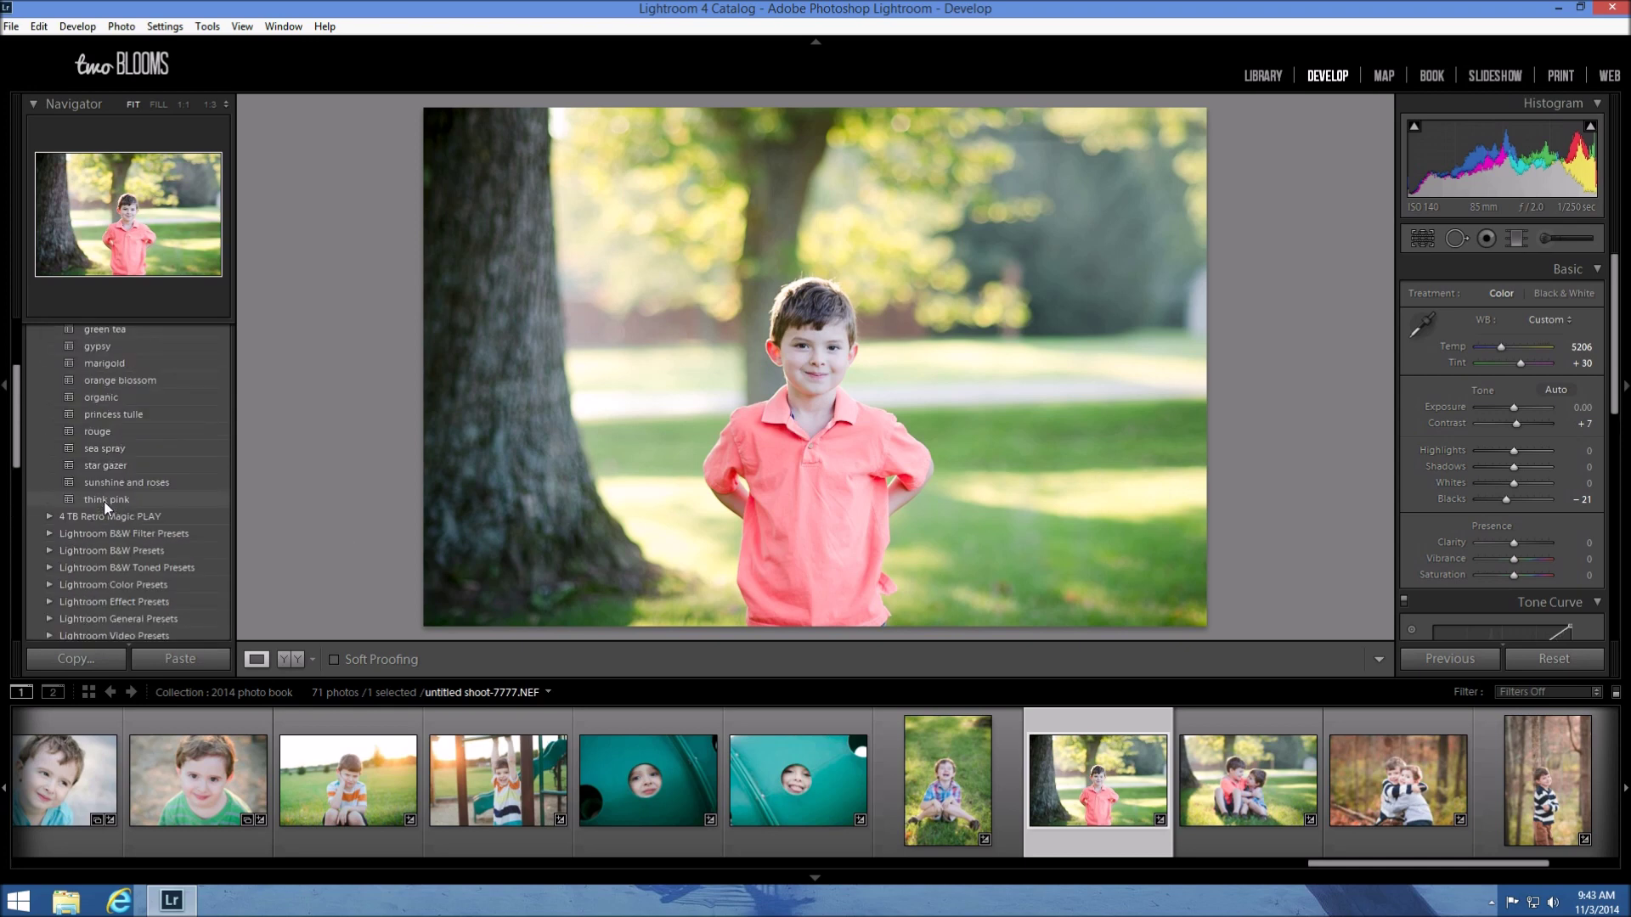
{"action": "left_click", "coordinate": [103, 501]}
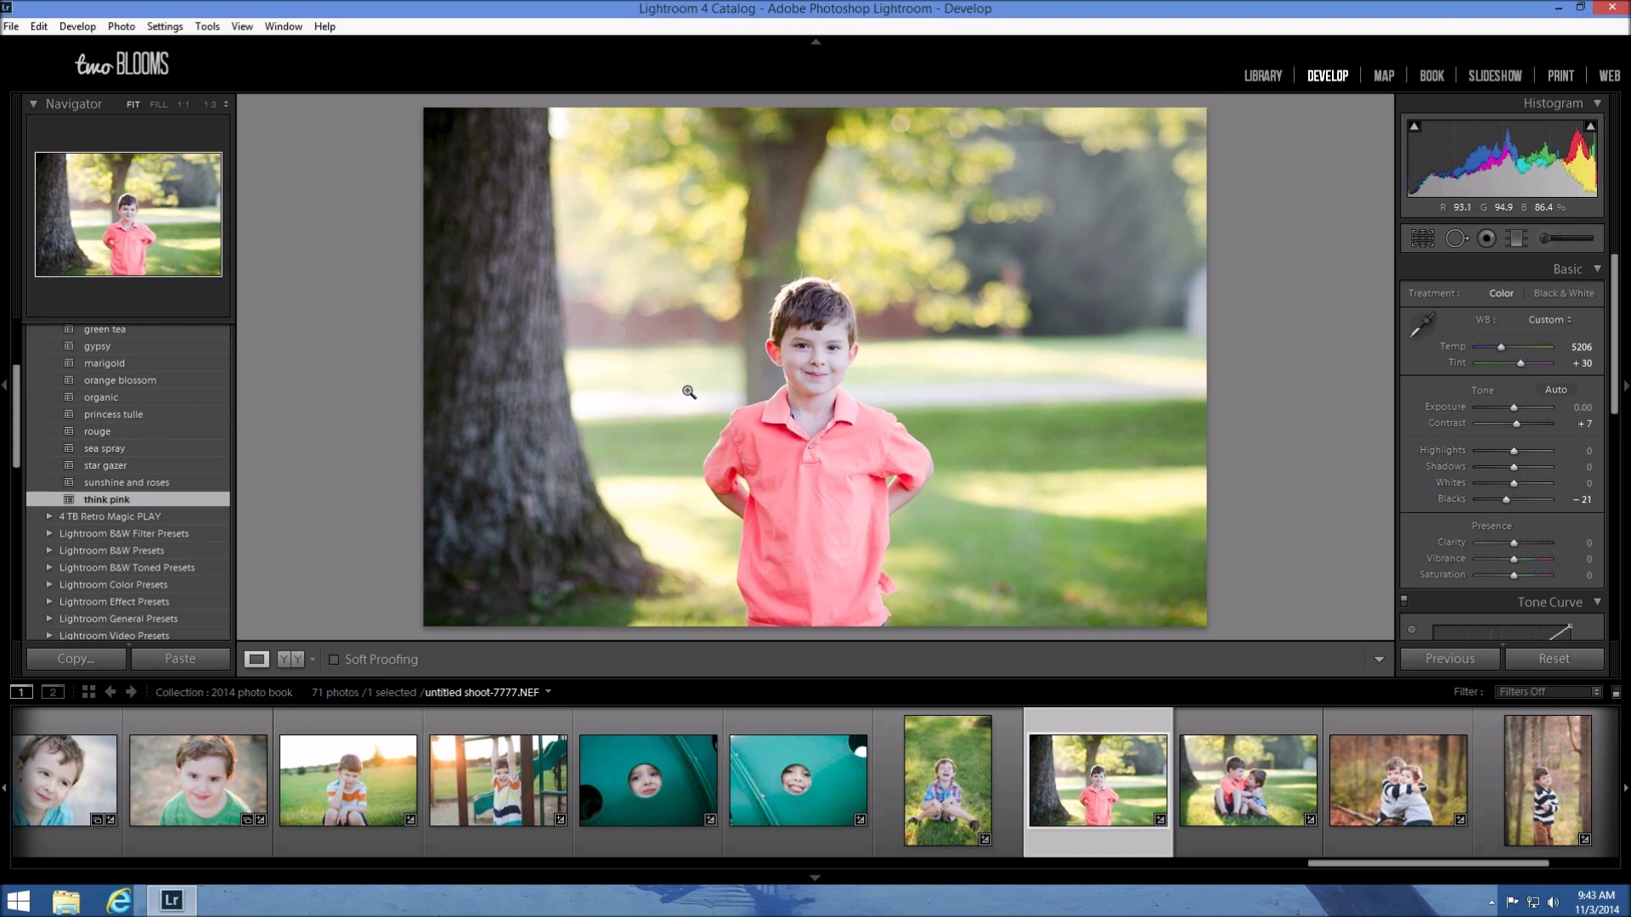
{"action": "scroll", "coordinate": [80, 527], "scroll_direction": "down", "scroll_amount": 5}
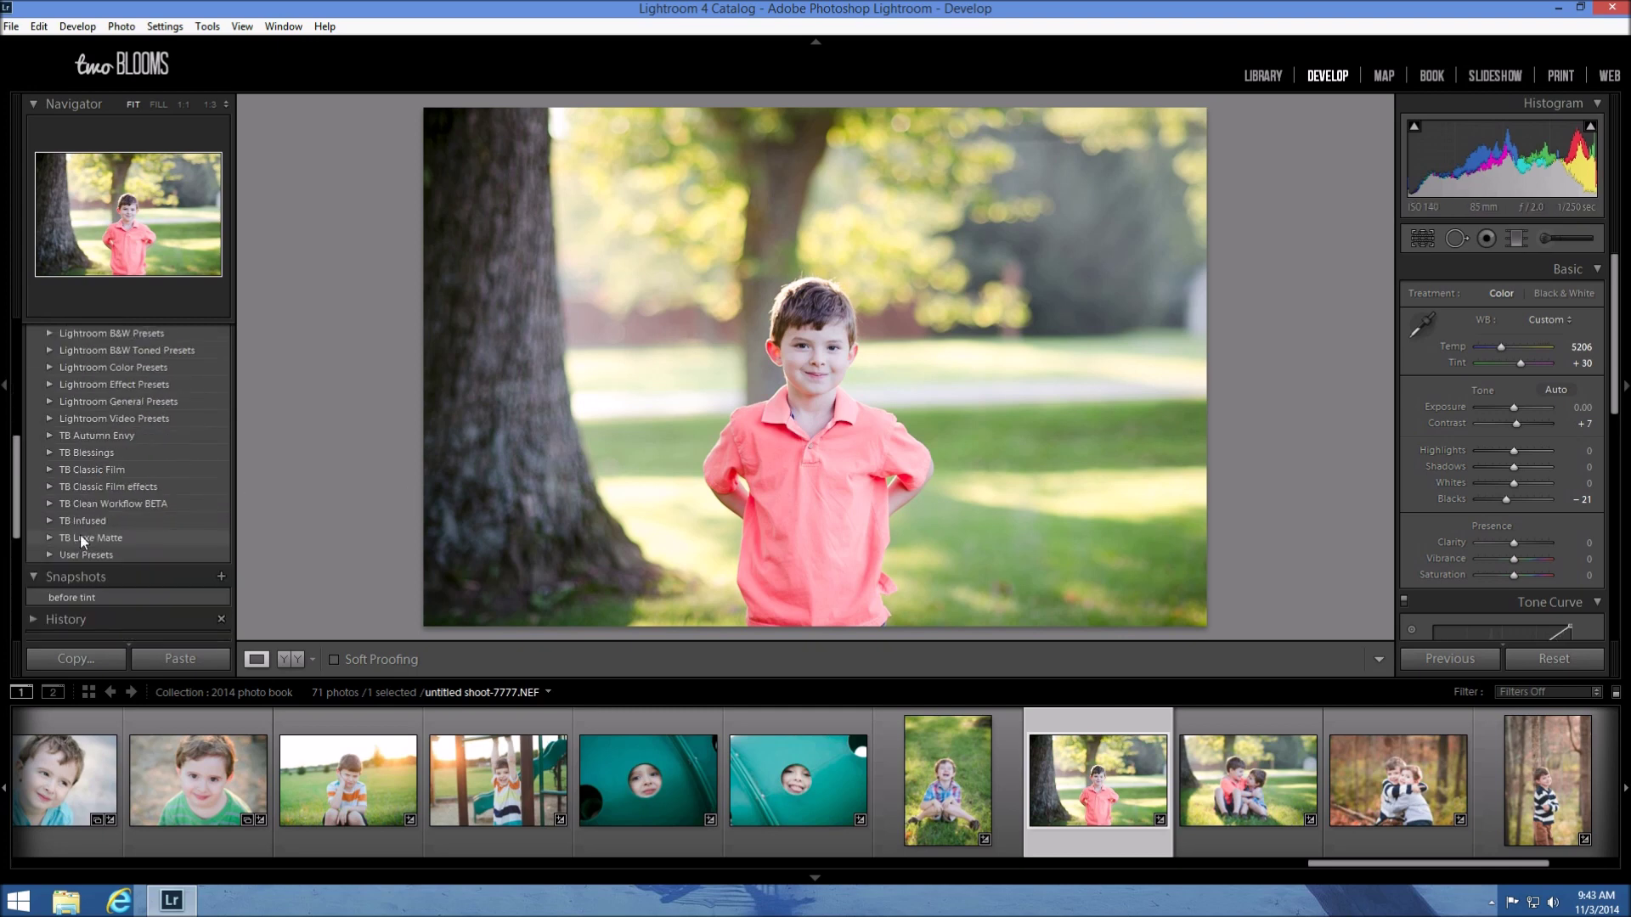
{"action": "left_click", "coordinate": [221, 576]}
{"action": "type", "text": "after"}
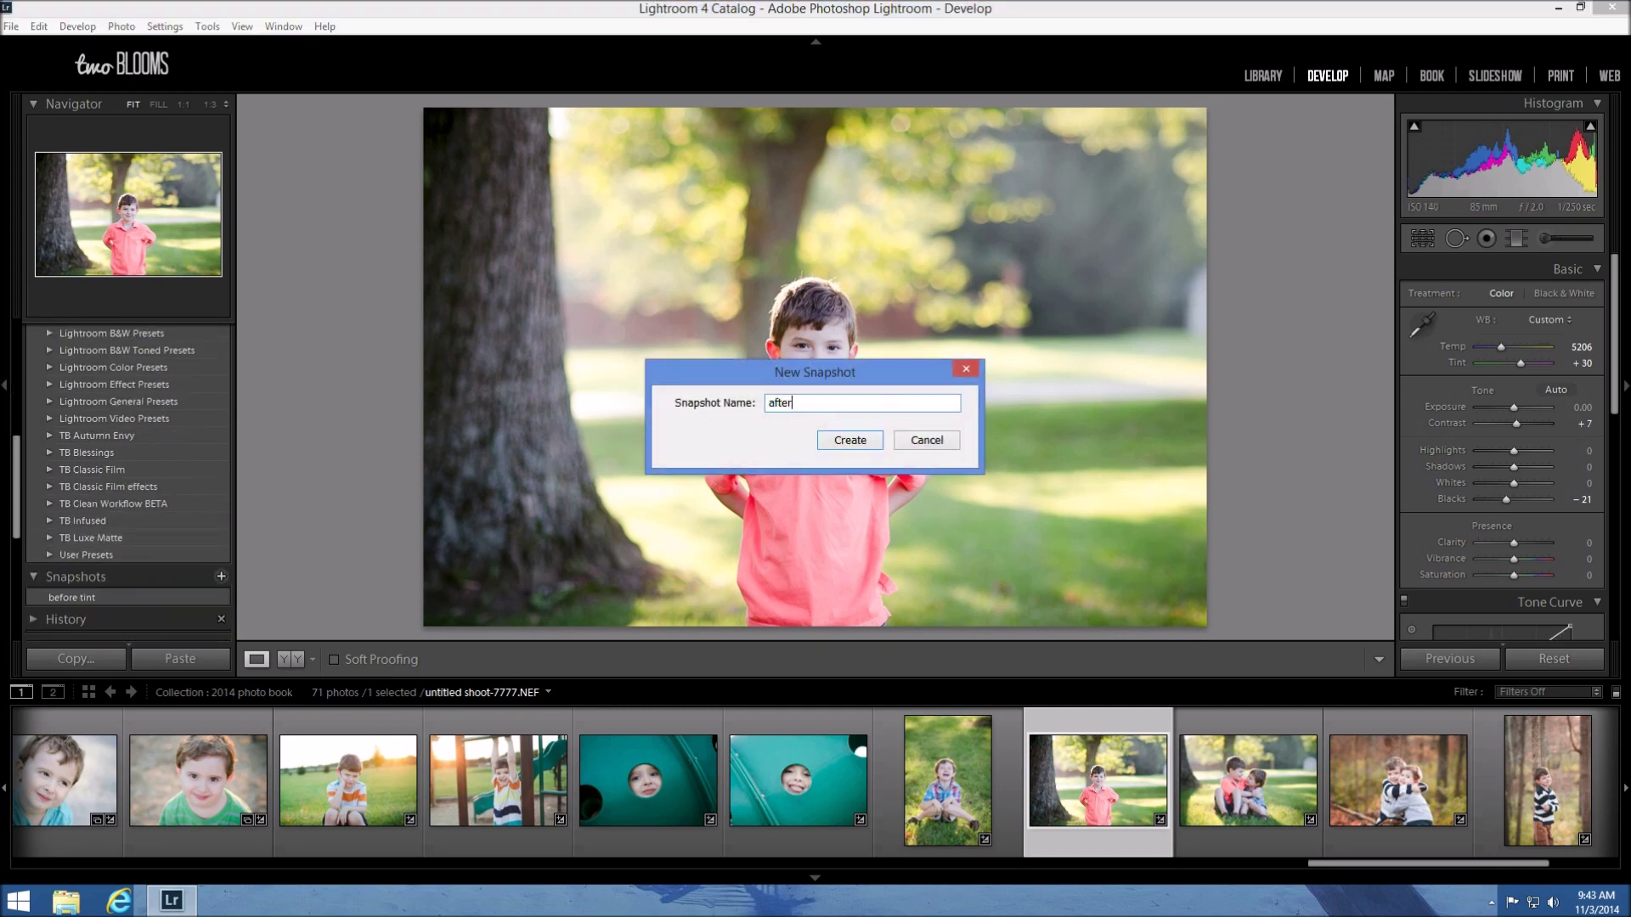
{"action": "type", "text": " tint"}
{"action": "key", "text": "Return"}
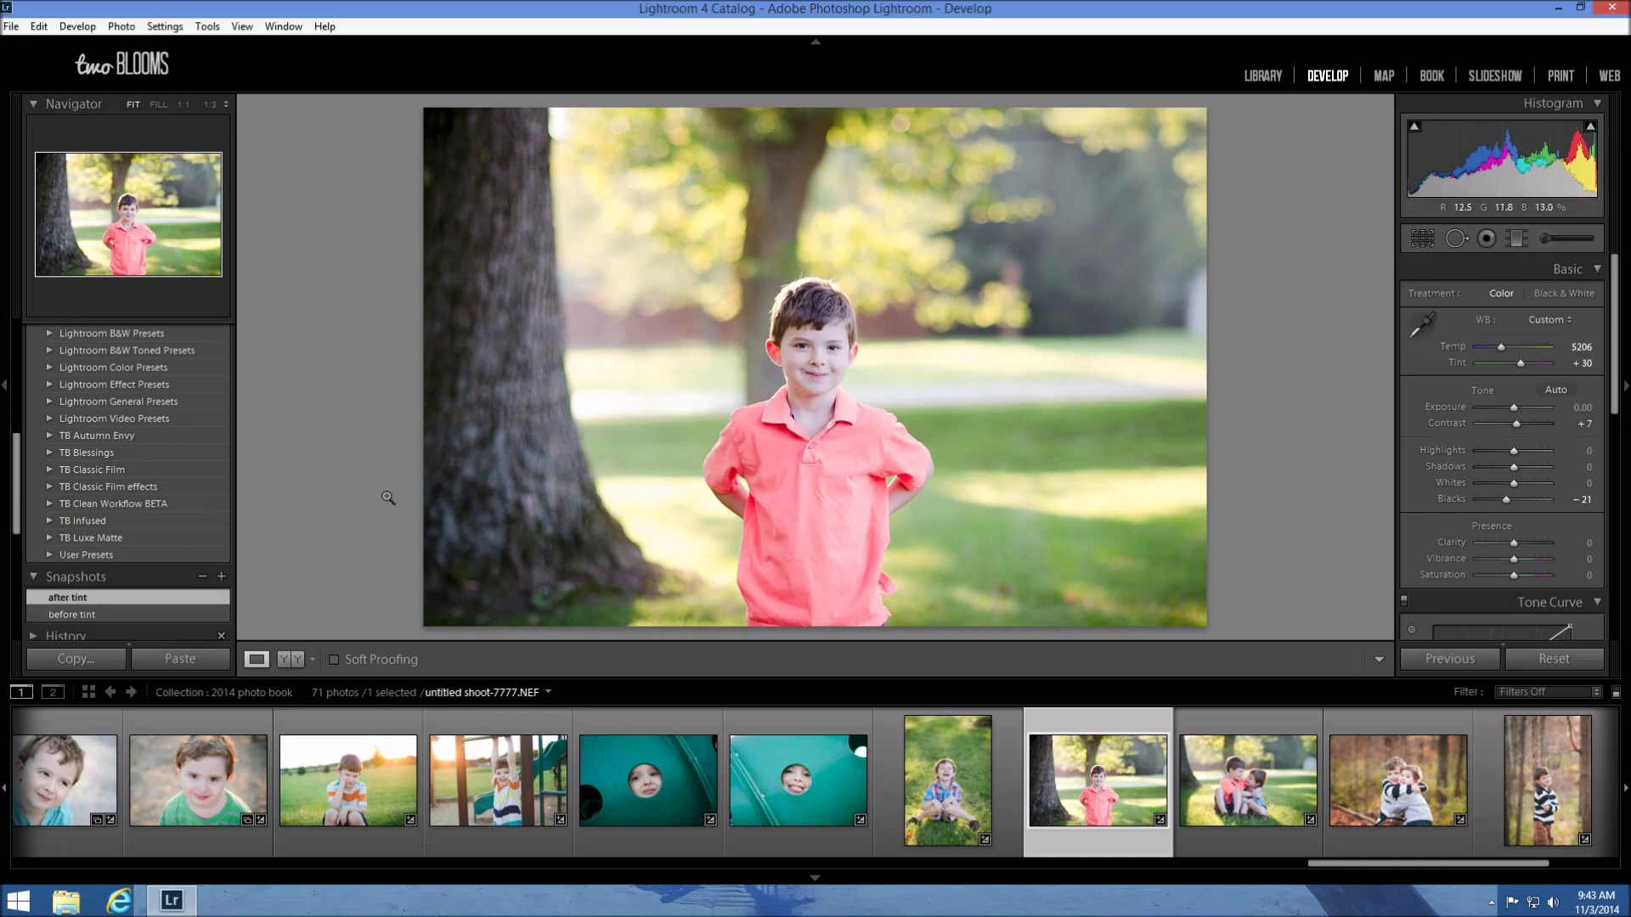
Step: Compare the before tint snapshot with the after tint snapshot, leaving after tint applied
{"action": "left_click", "coordinate": [73, 614]}
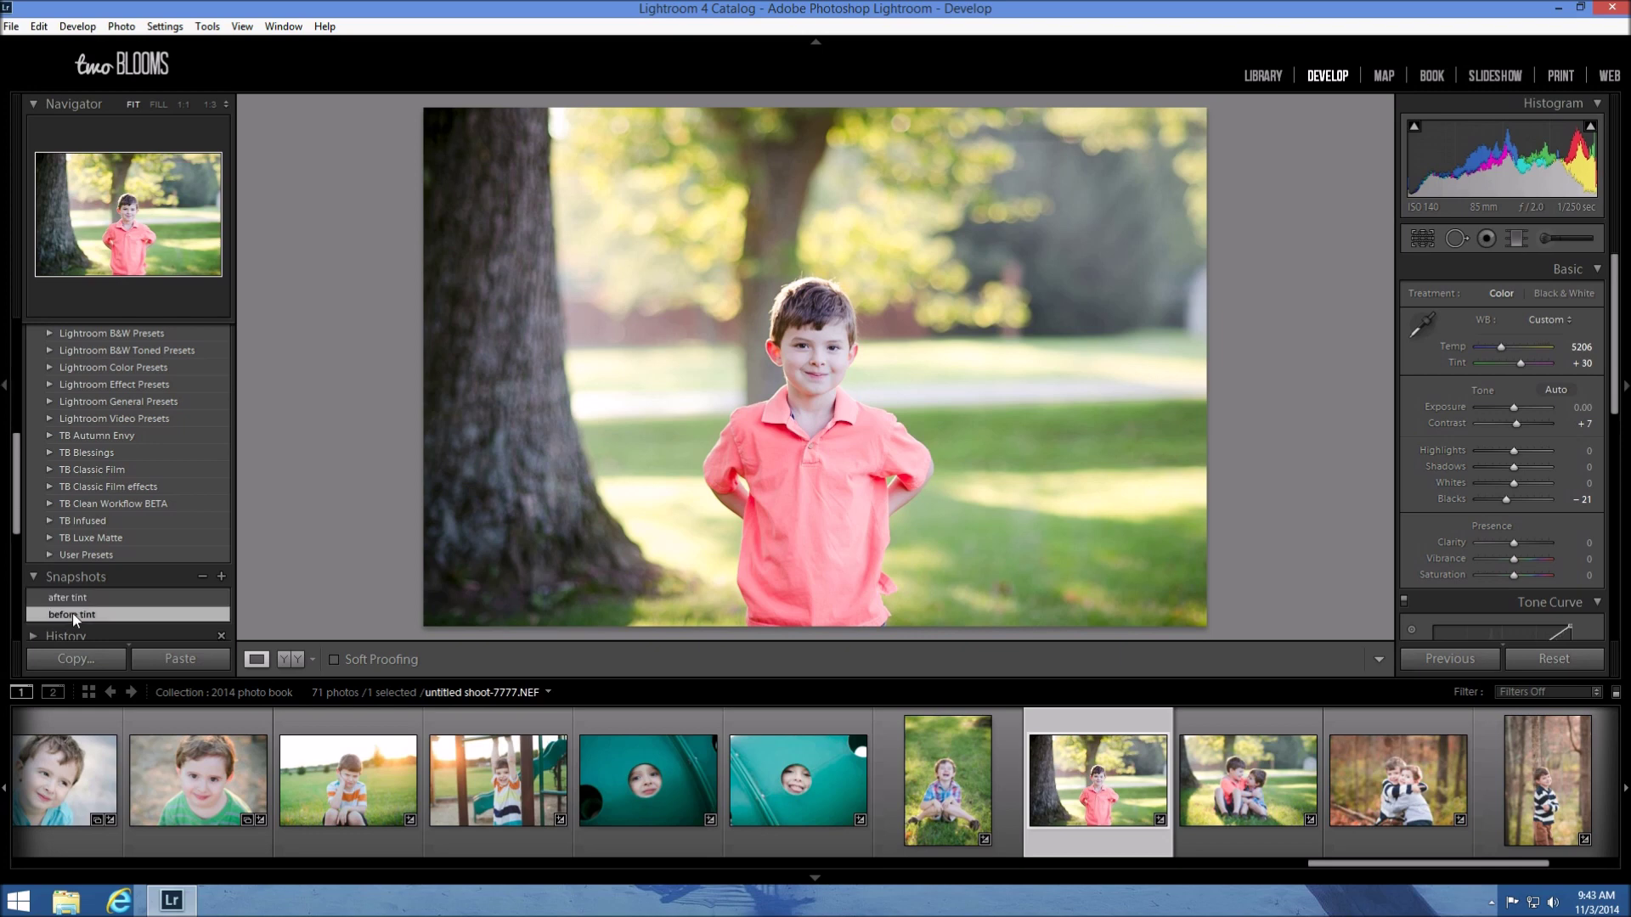
{"action": "left_click", "coordinate": [119, 600]}
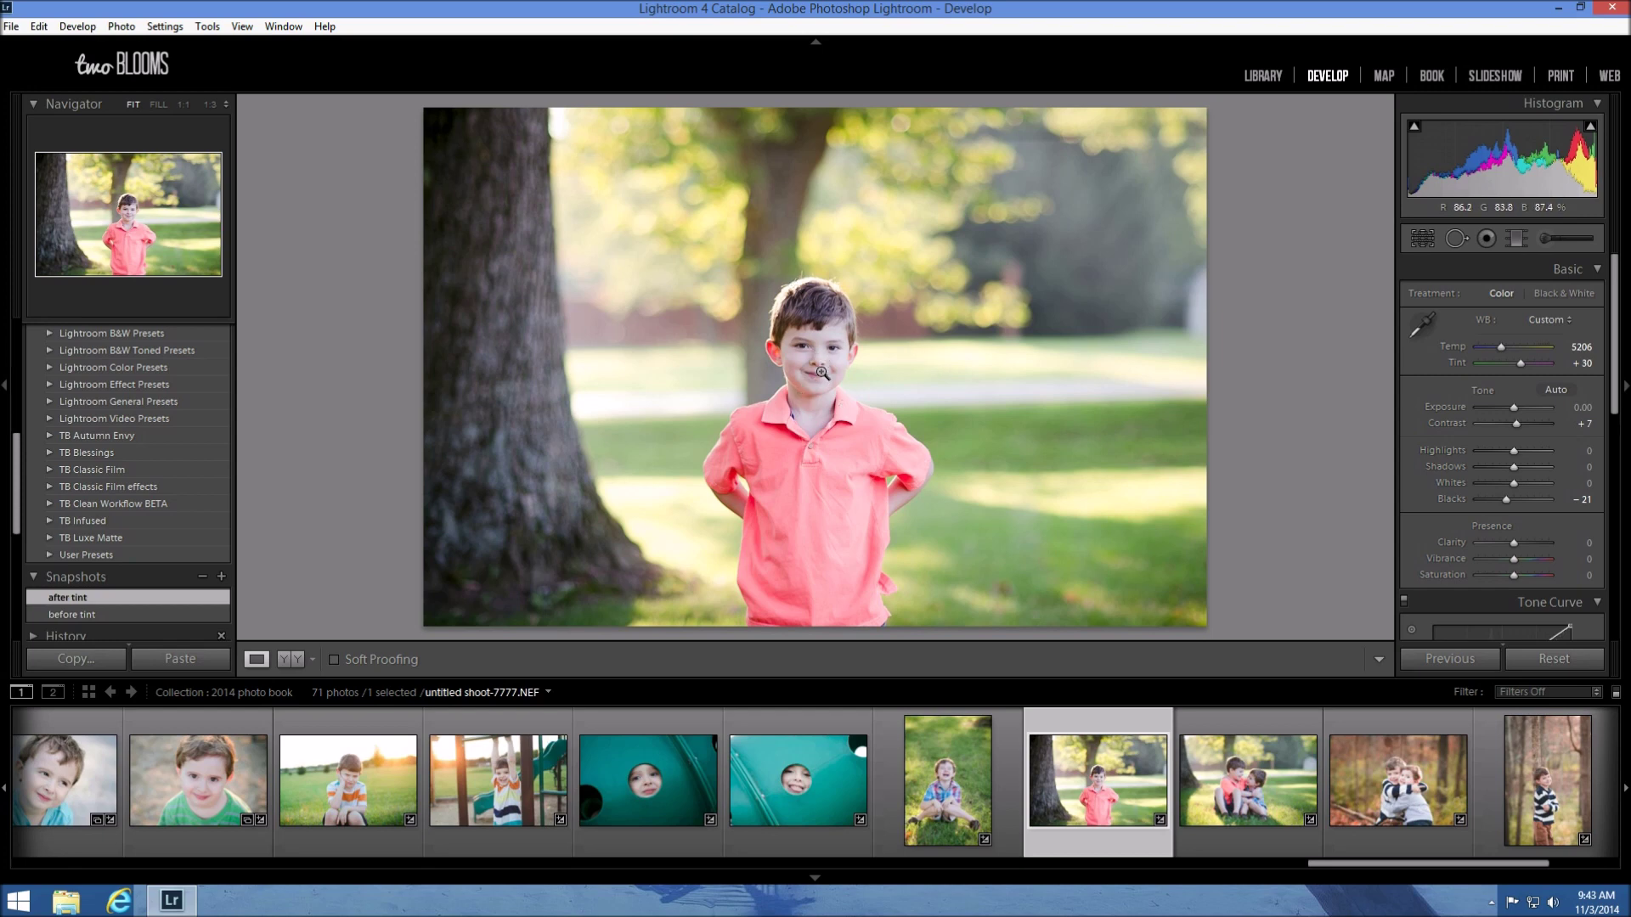
Step: Start the Adjustment Brush with the cucumber green effect and check its detailed settings and tint color
{"action": "left_click", "coordinate": [1546, 238]}
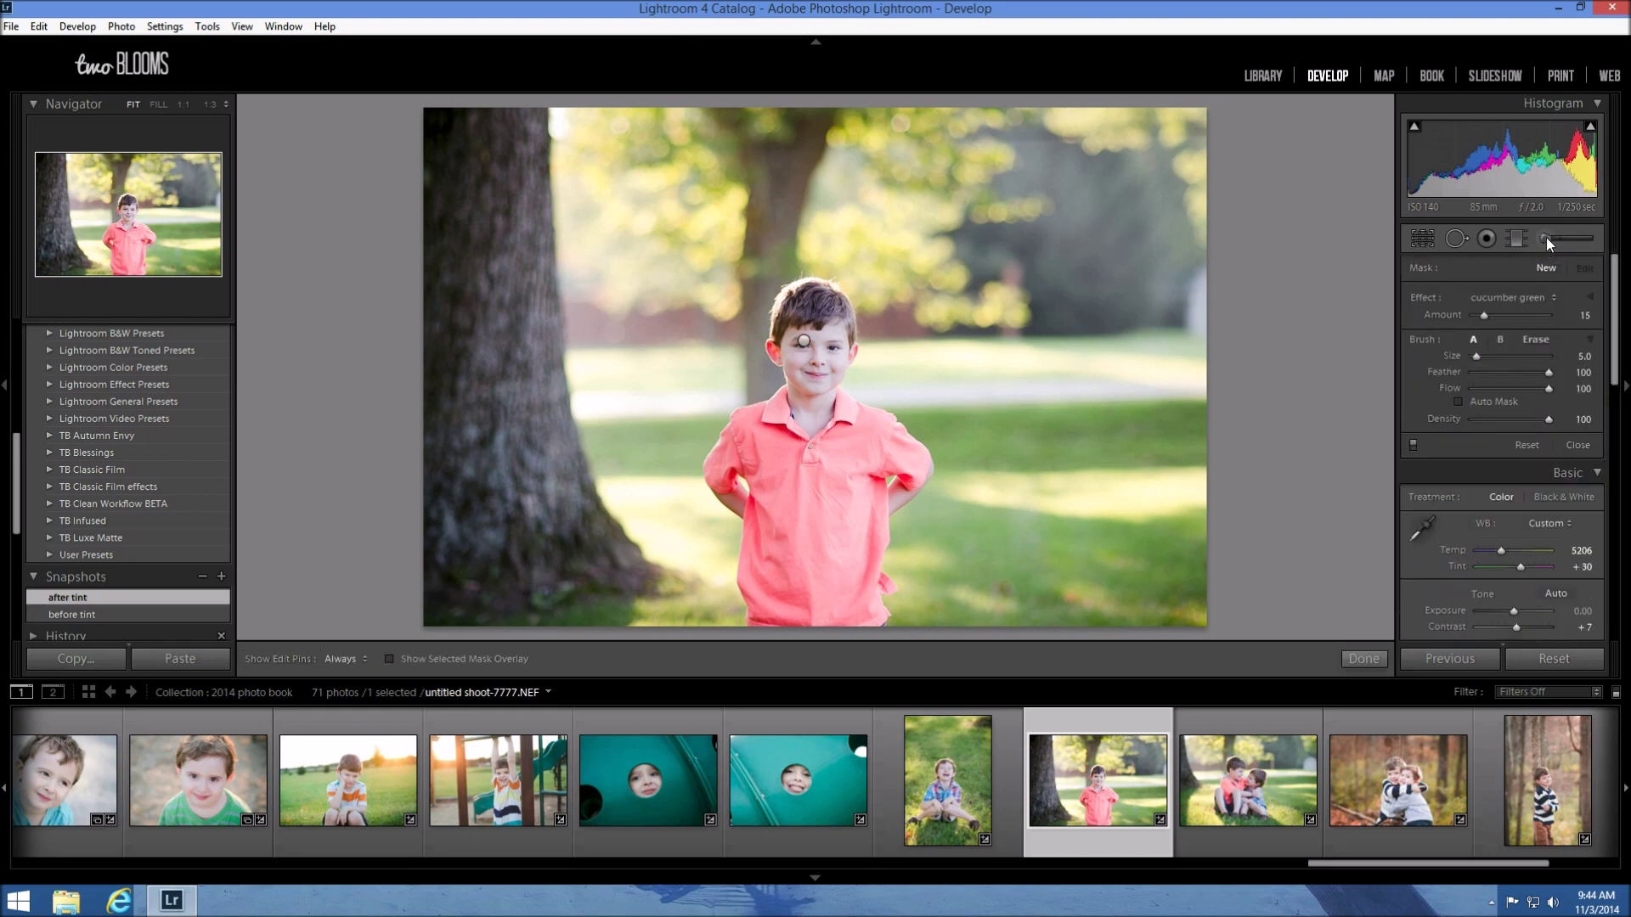
{"action": "left_click", "coordinate": [1590, 297]}
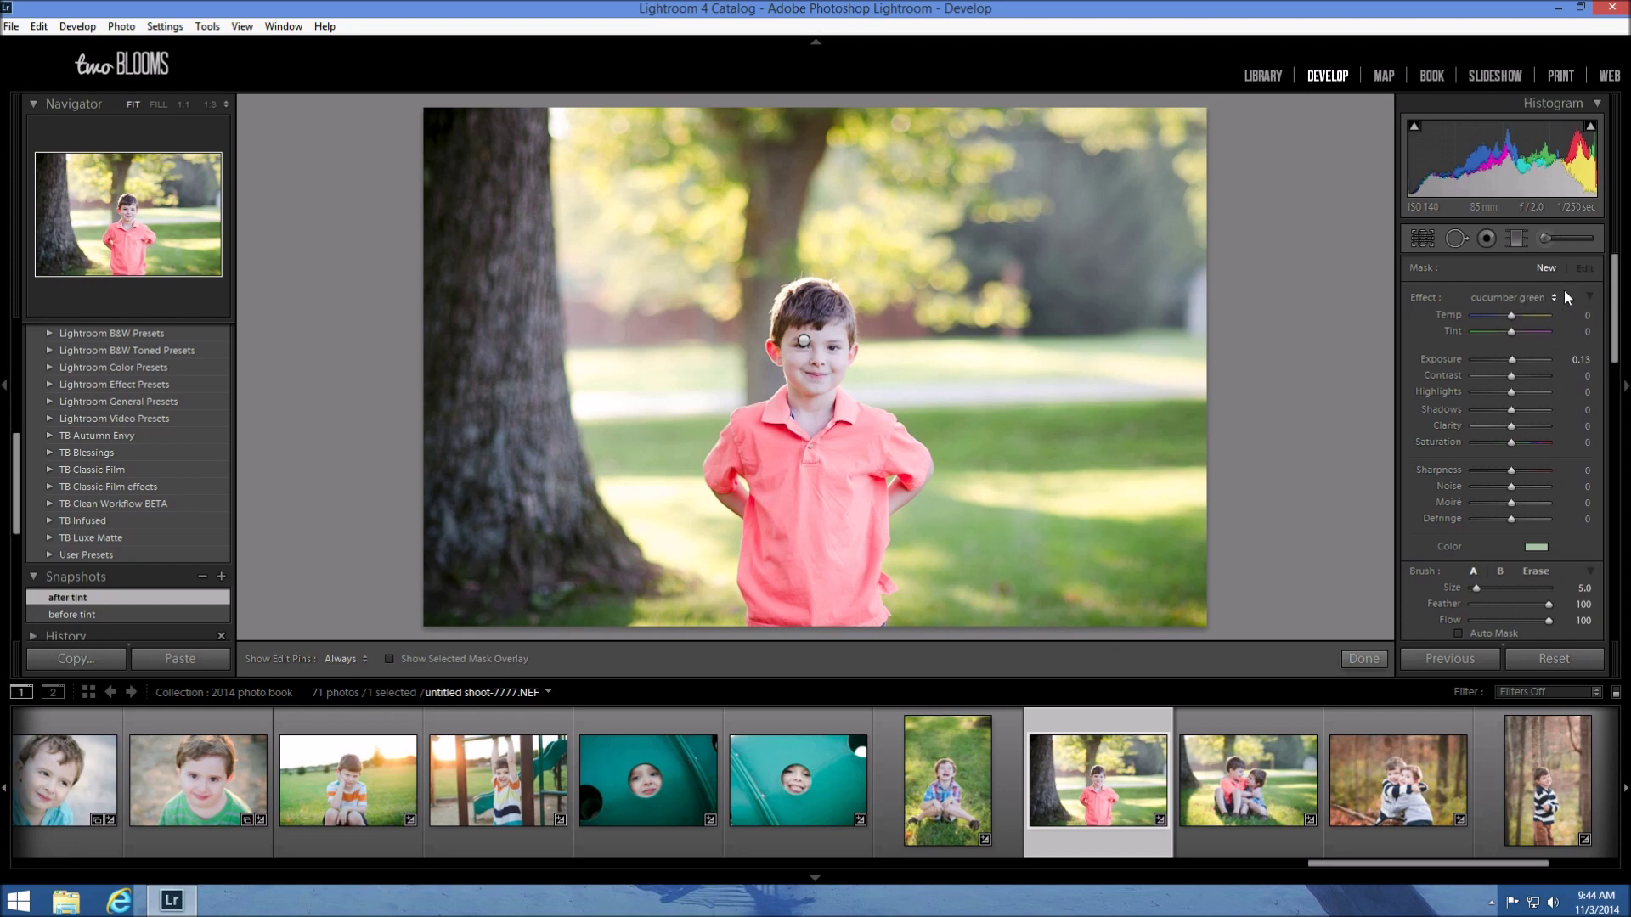
{"action": "left_click", "coordinate": [1537, 548]}
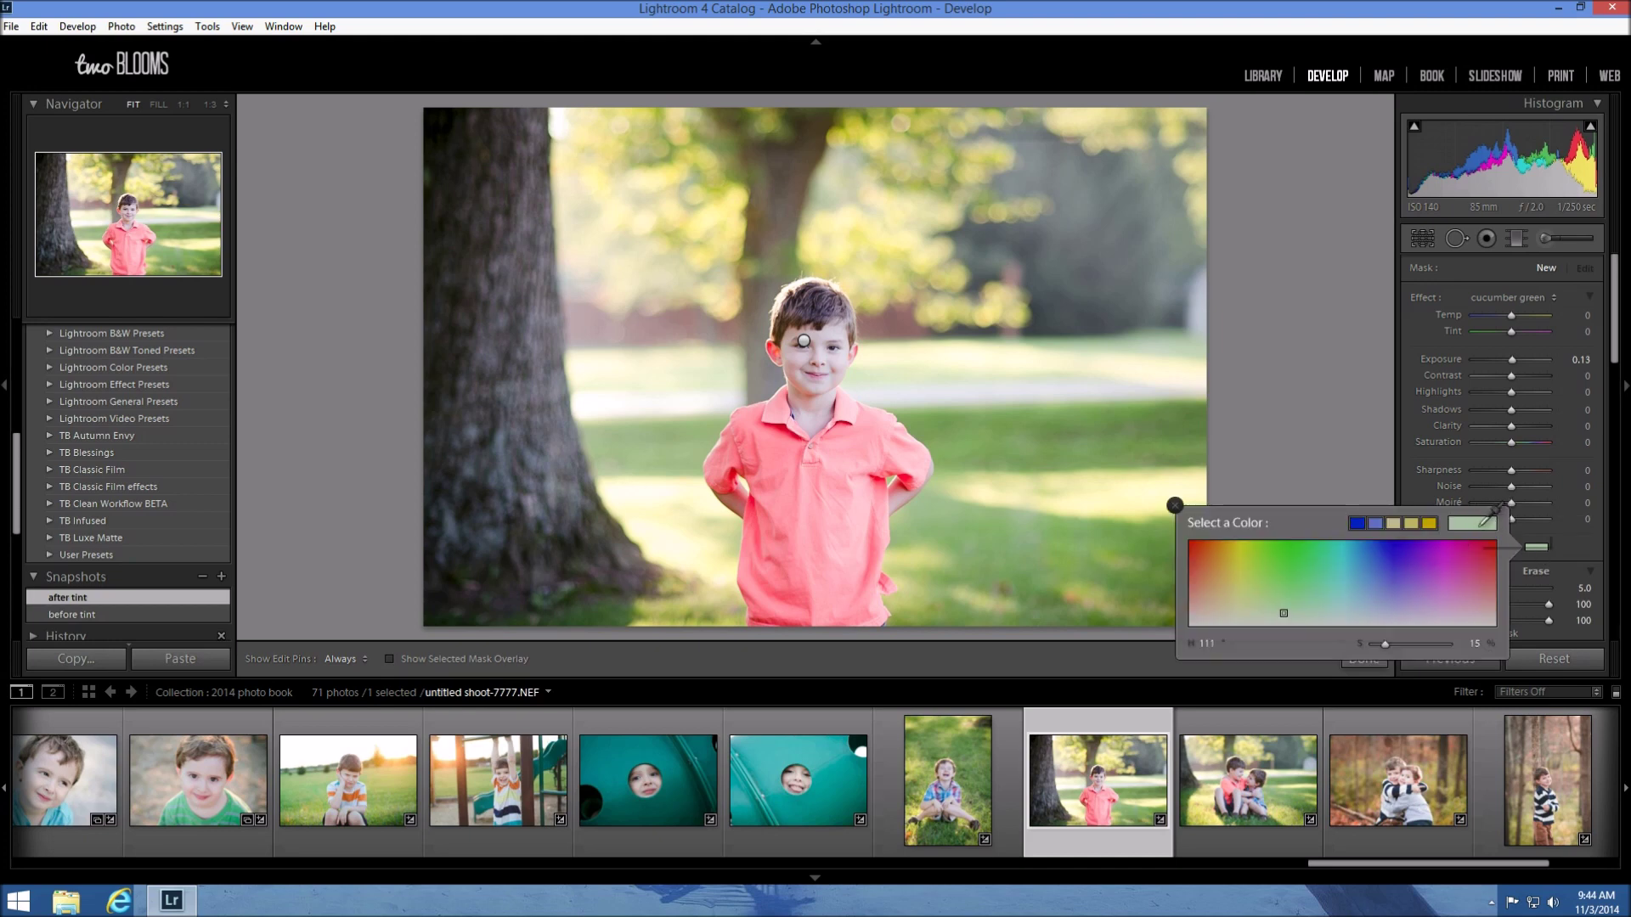
{"action": "left_click", "coordinate": [1179, 508]}
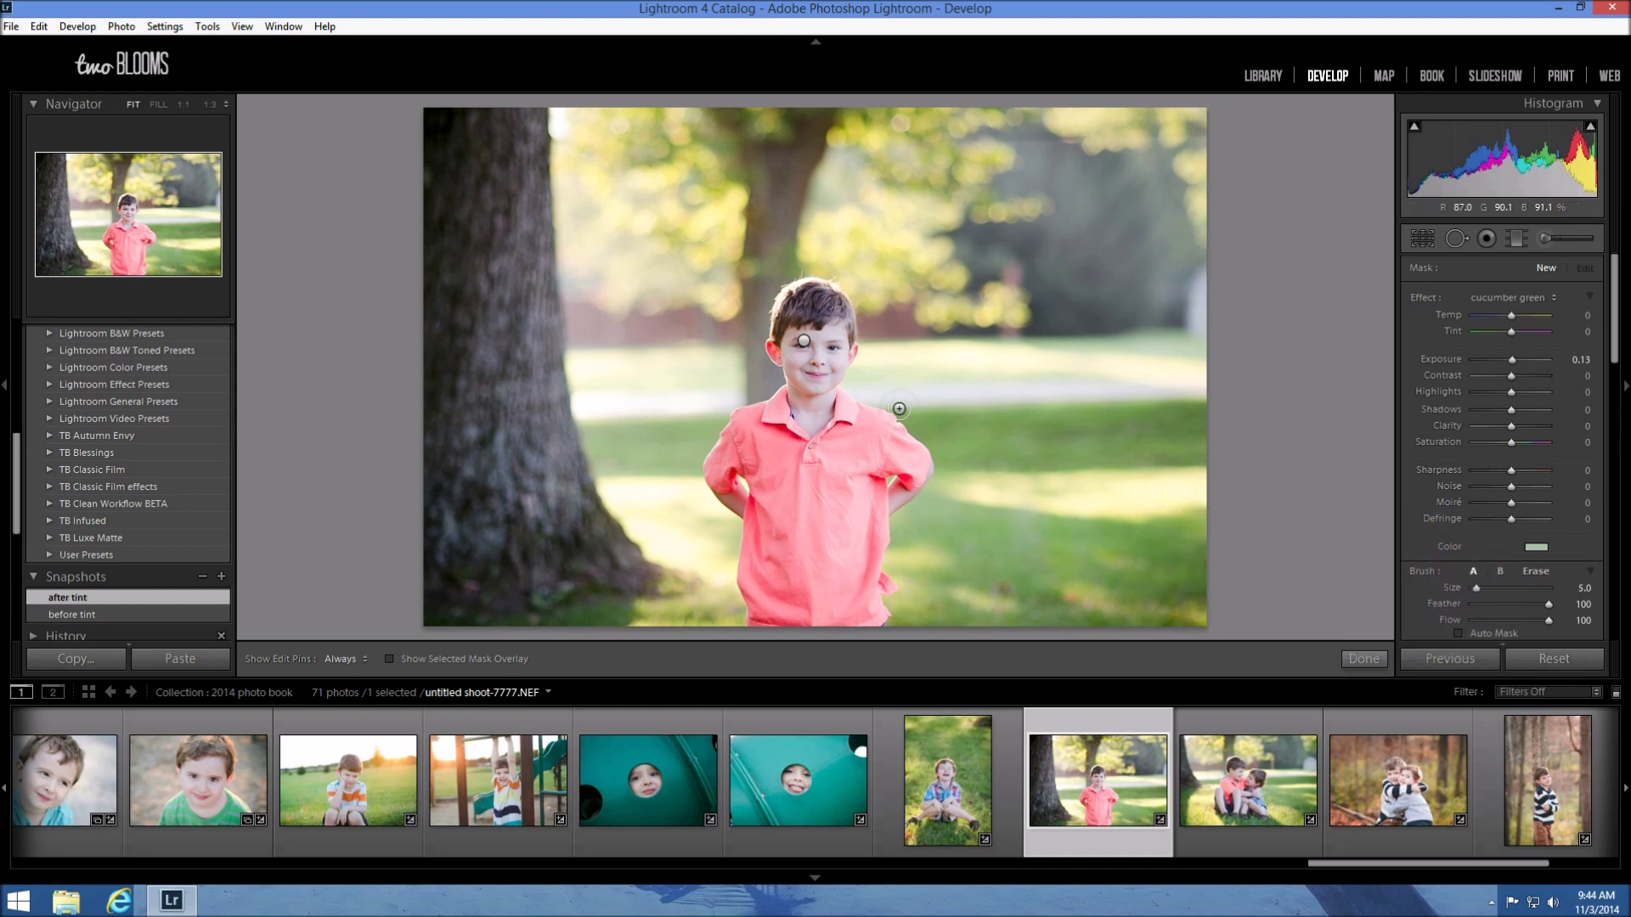
{"action": "left_click", "coordinate": [1590, 297]}
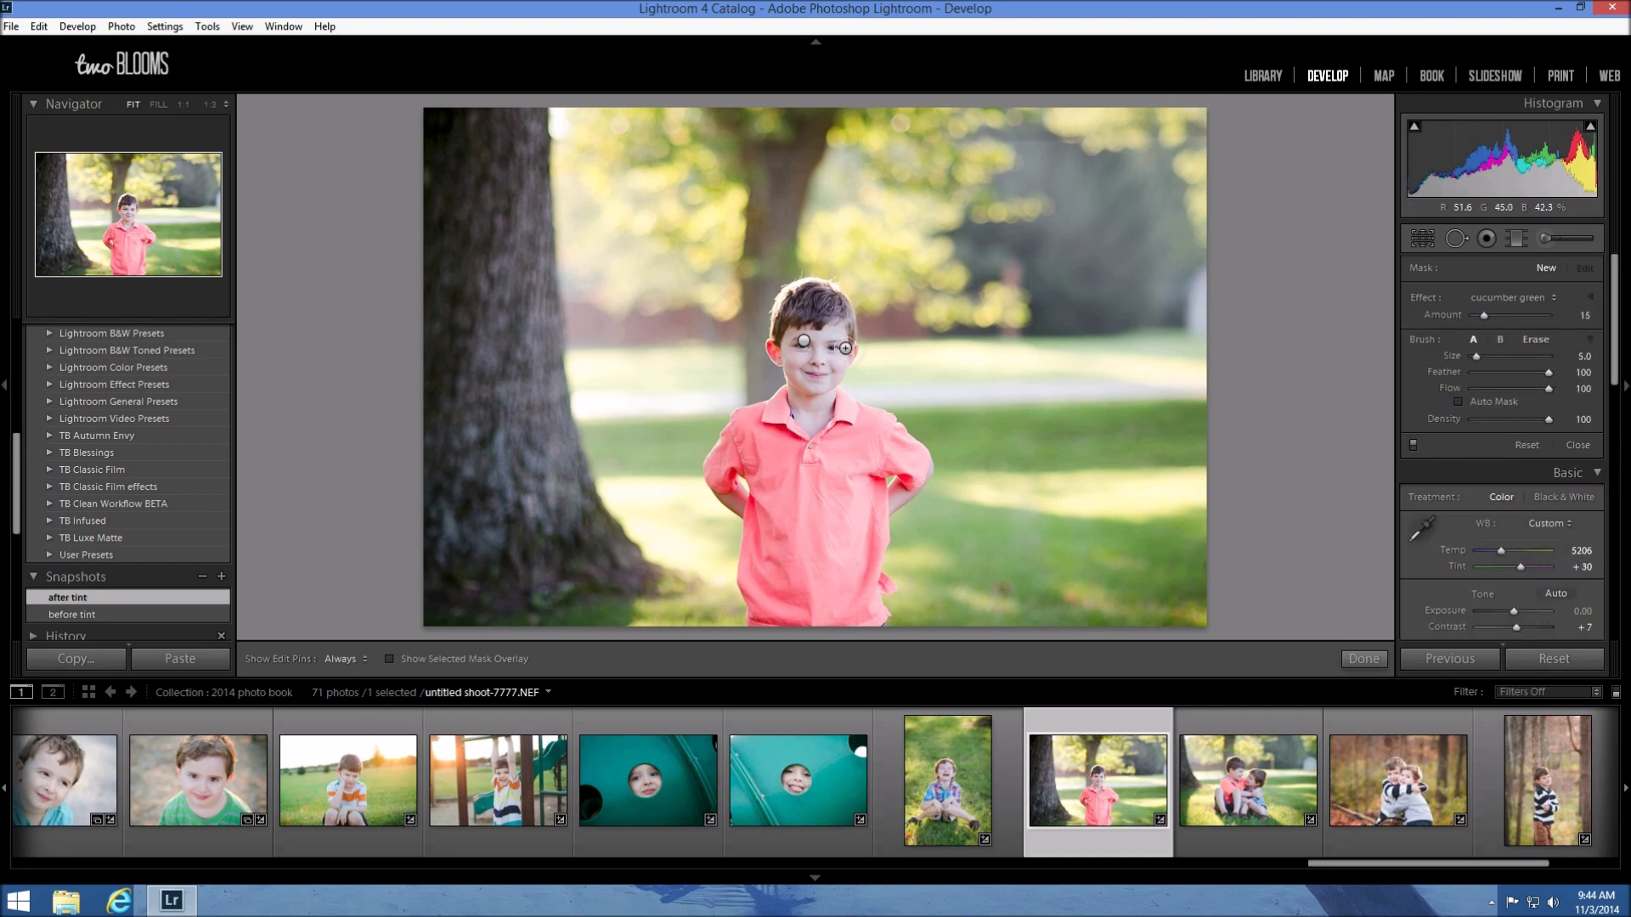
Step: Paint the cucumber green effect onto the boy's face, set its amount to 8, and finish the brush adjustment
{"action": "key", "text": "h"}
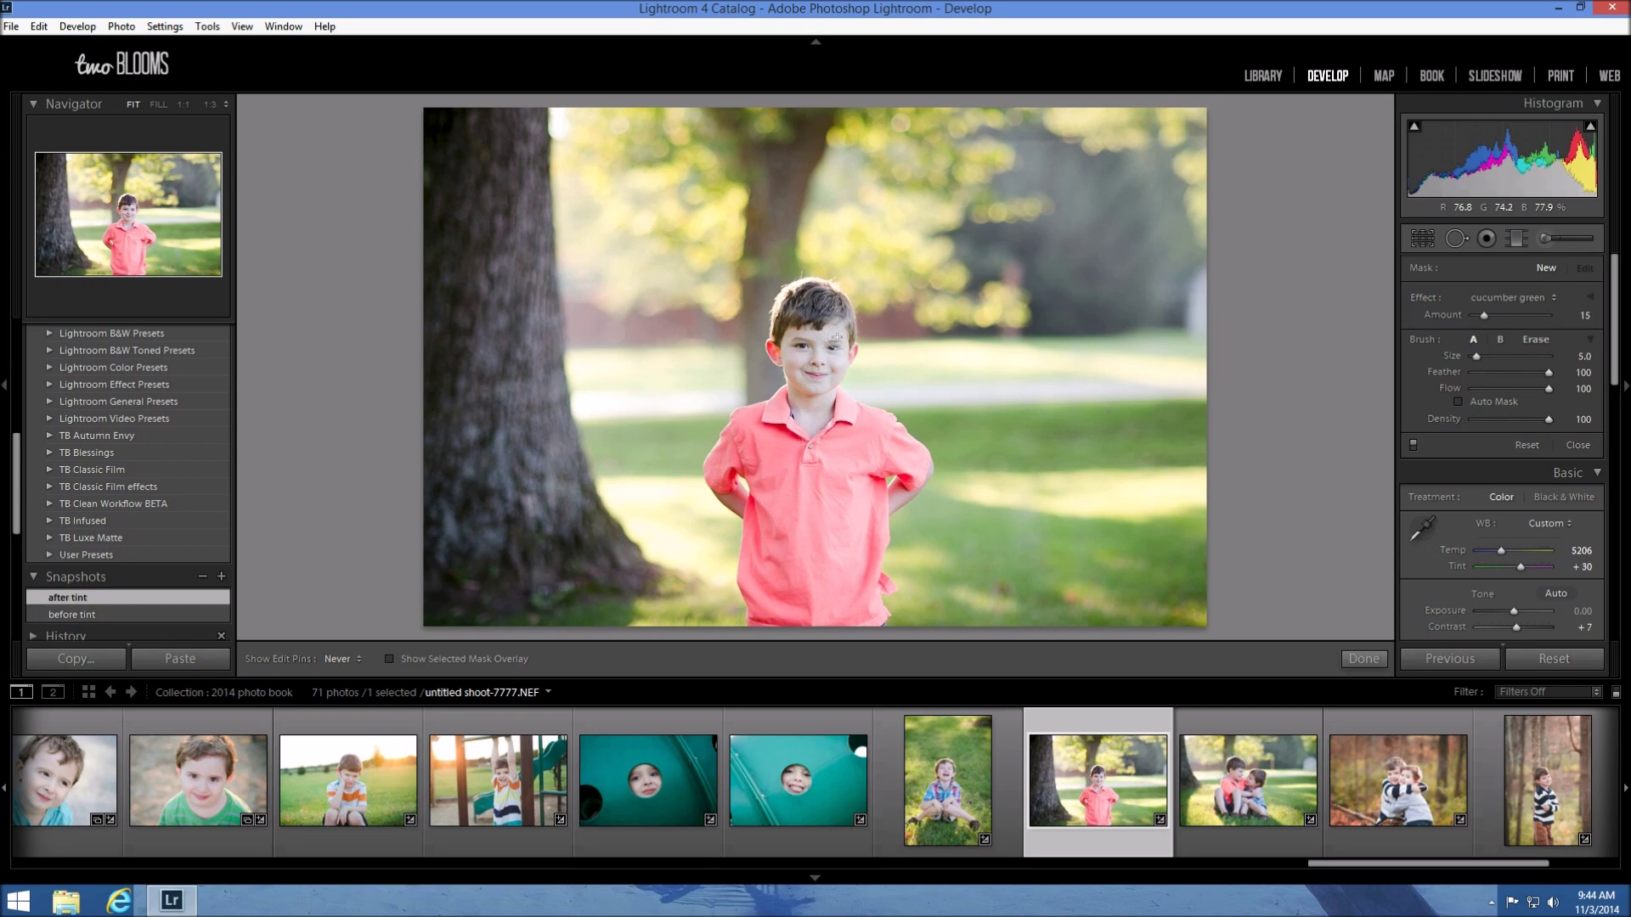
{"action": "key", "text": "h"}
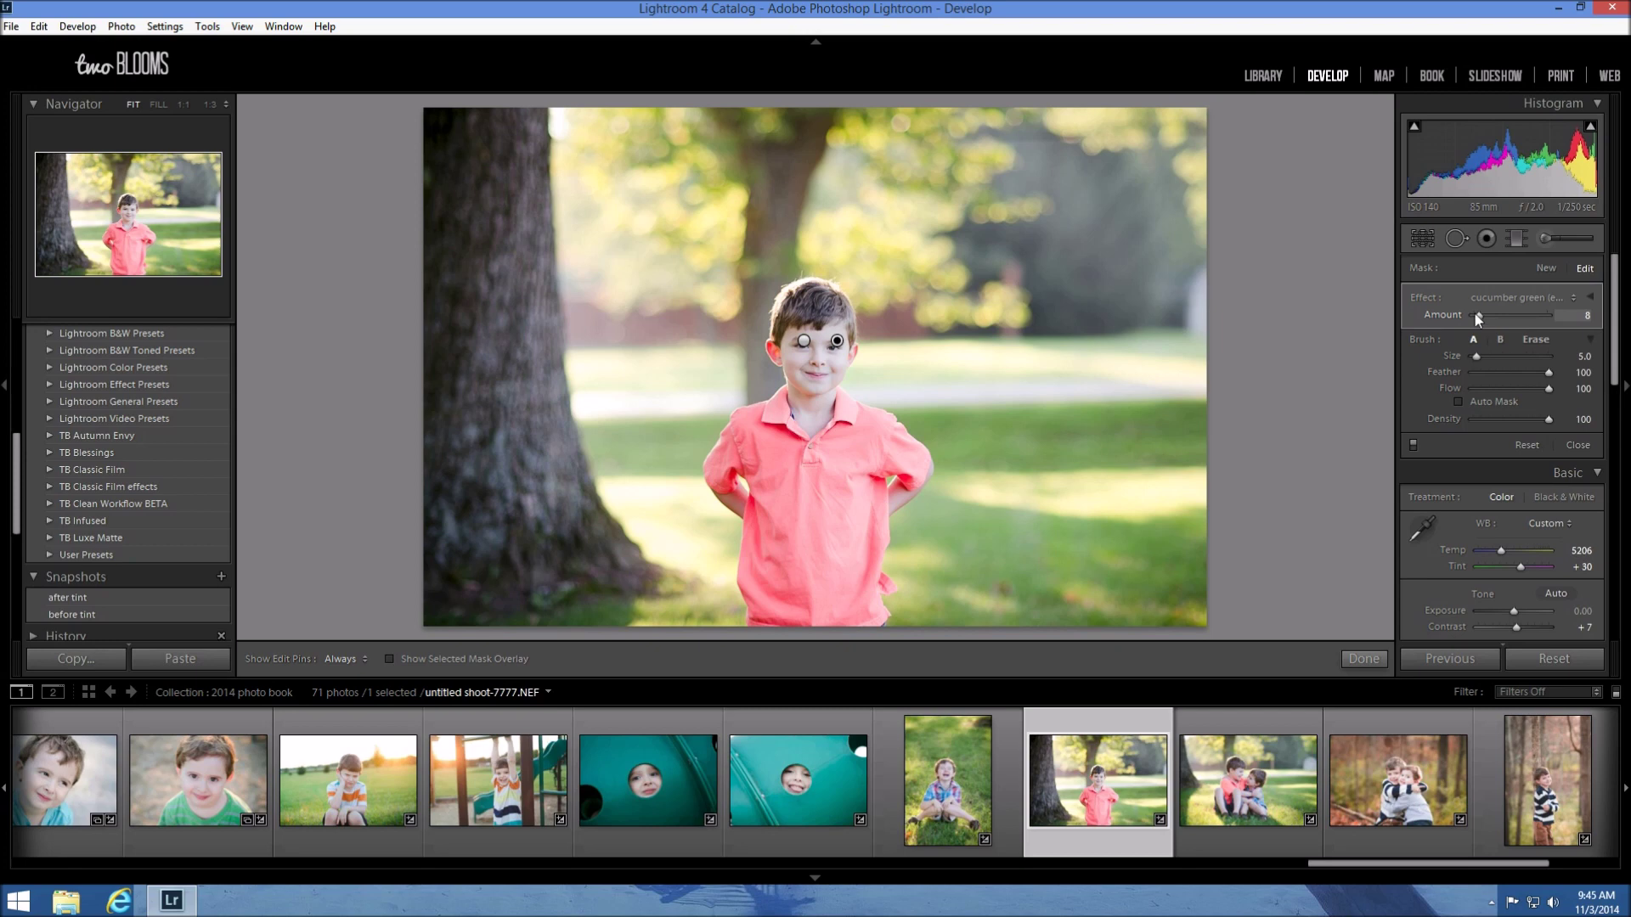
{"action": "left_click", "coordinate": [1363, 659]}
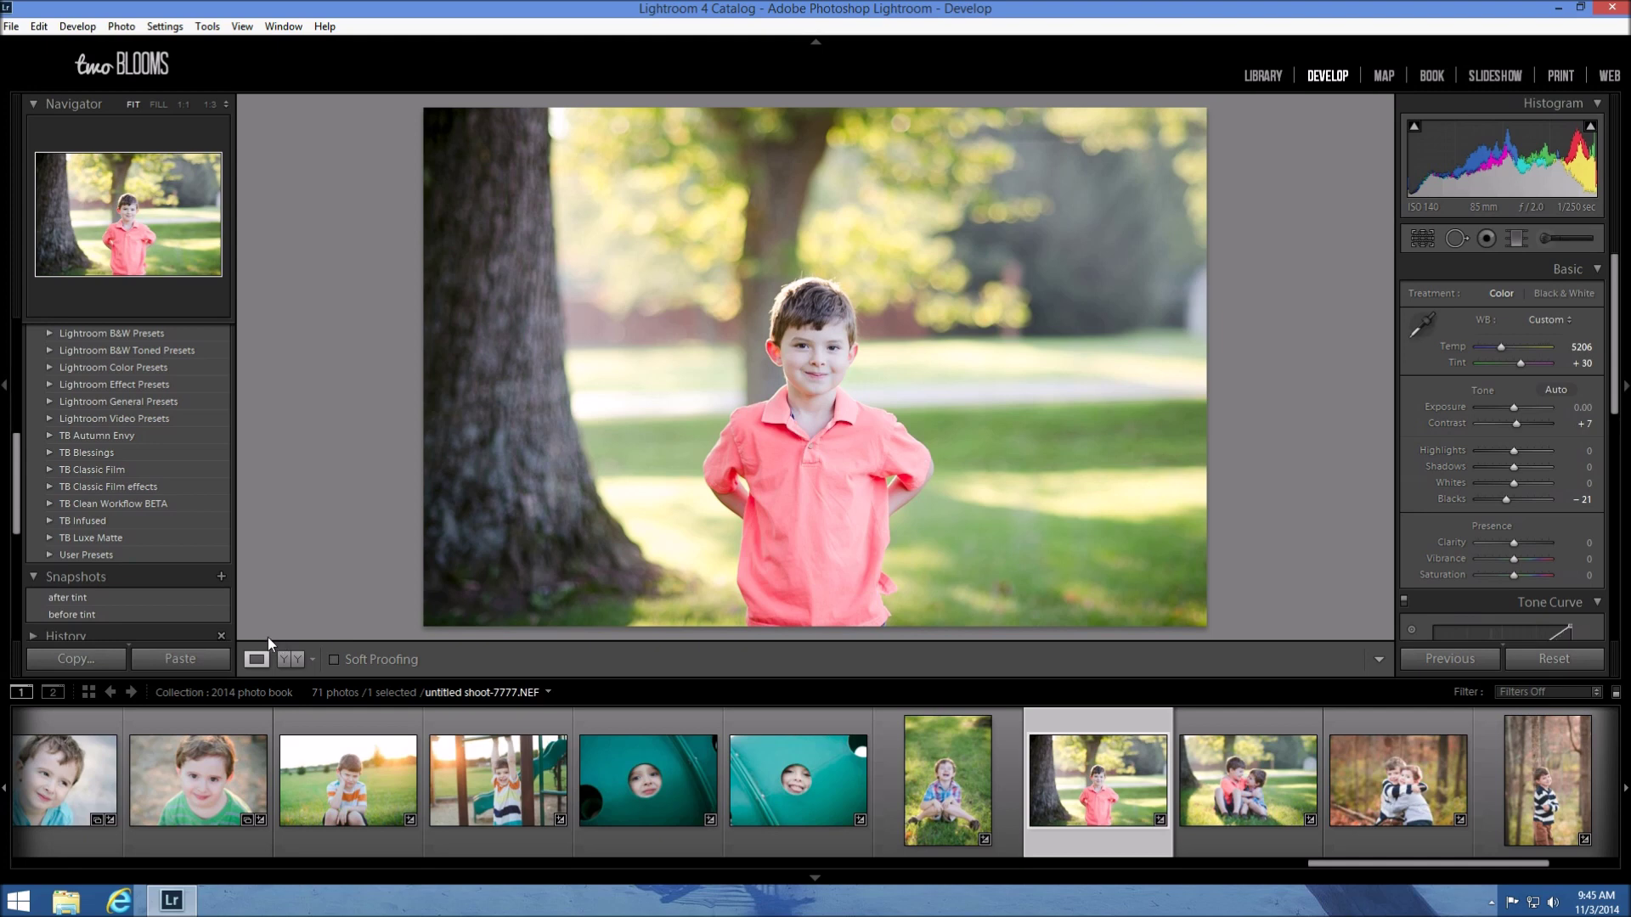
Step: Save the brushed edit as a snapshot named "after brush"
{"action": "left_click", "coordinate": [221, 577]}
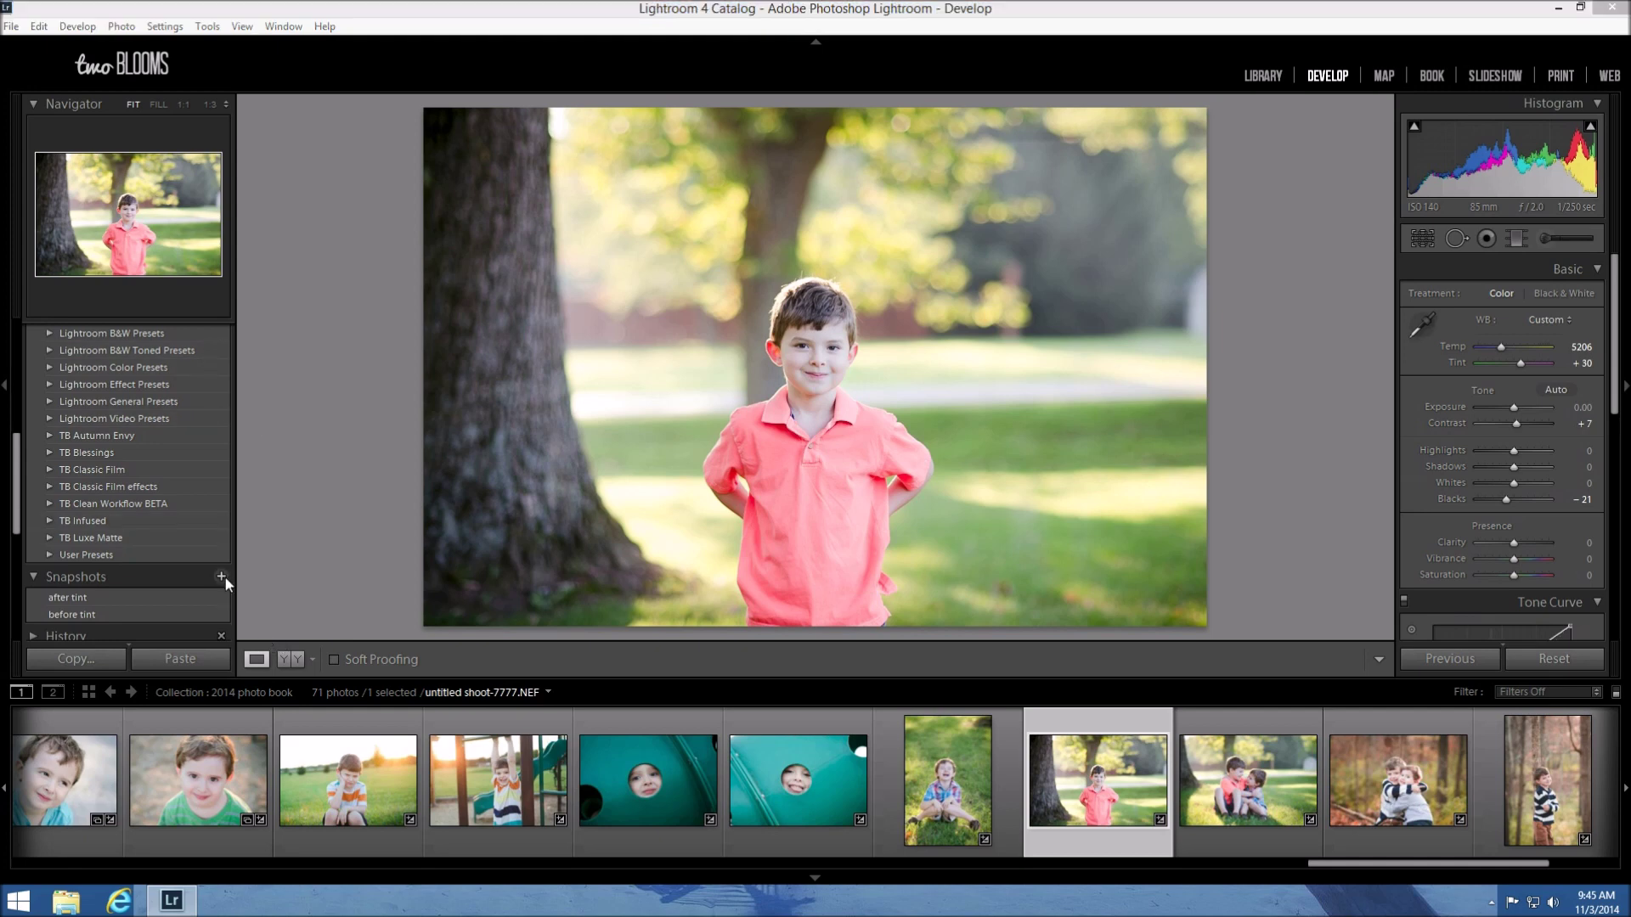
{"action": "type", "text": "after"}
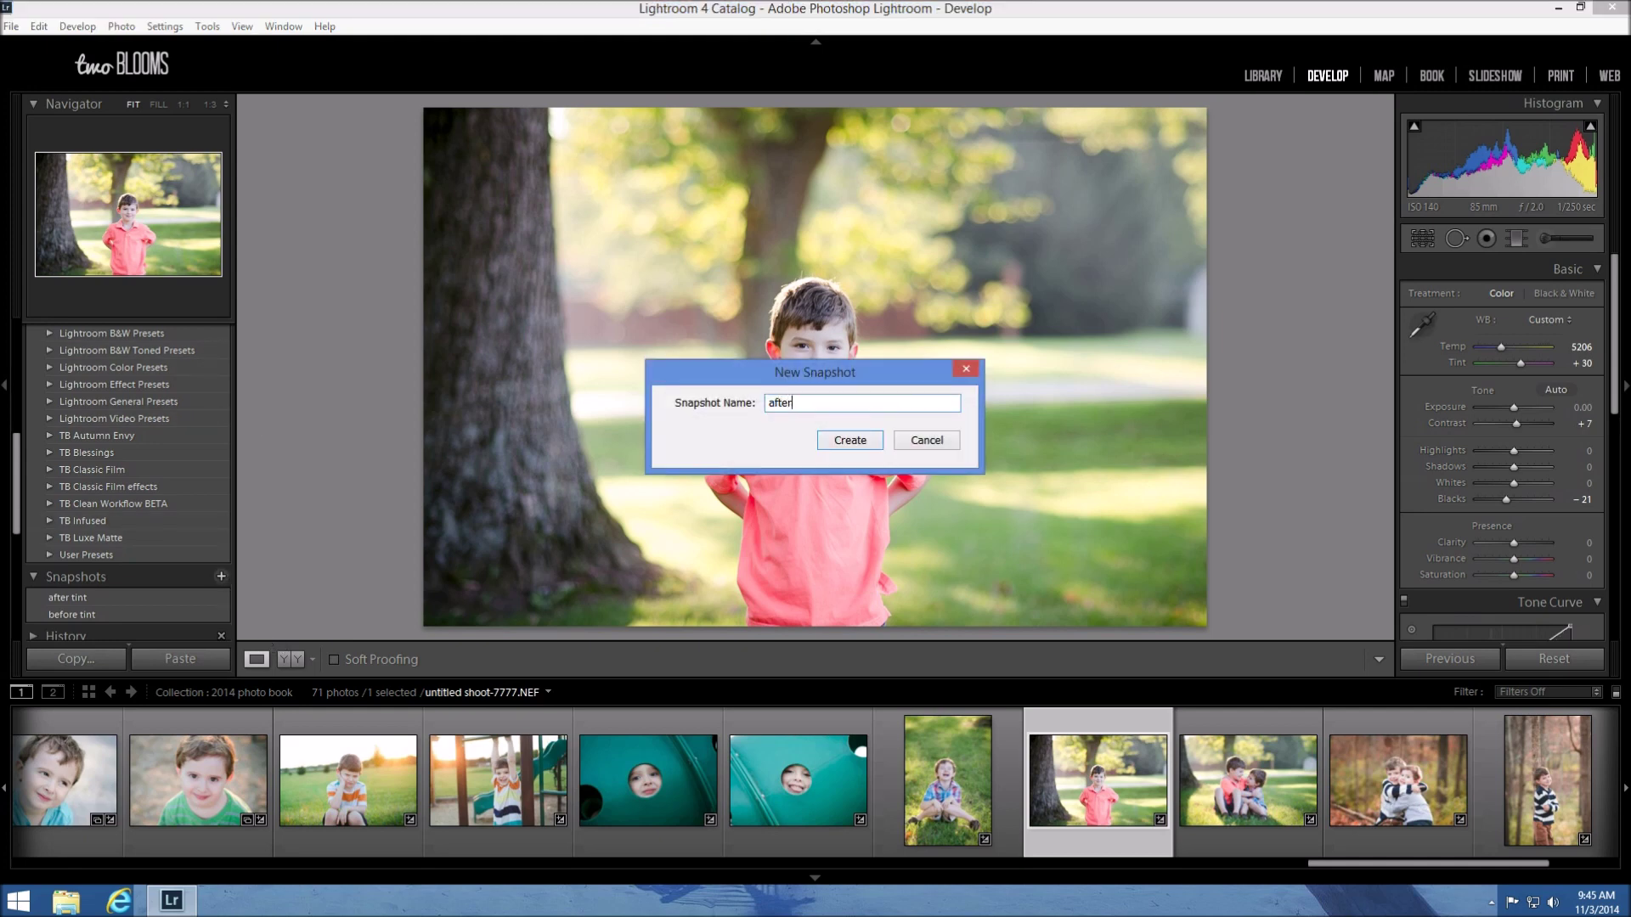
{"action": "type", "text": " brush"}
{"action": "key", "text": "Return"}
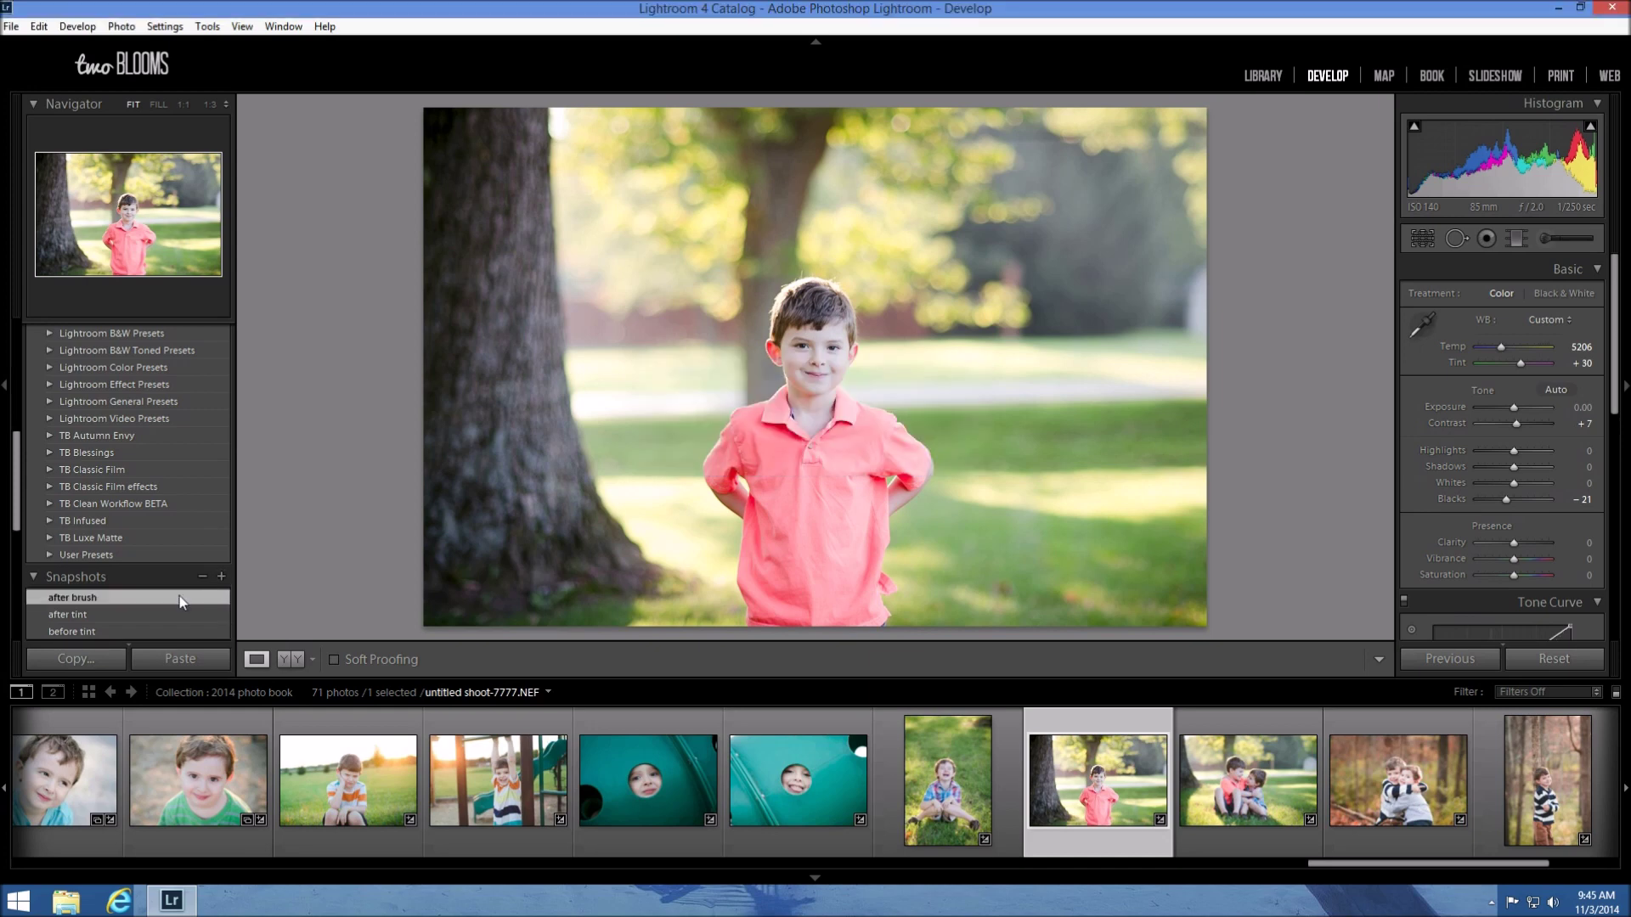
Step: Compare the after tint and after brush snapshots at full view and zoomed in on the boy's face, ending on after brush
{"action": "left_click", "coordinate": [157, 615]}
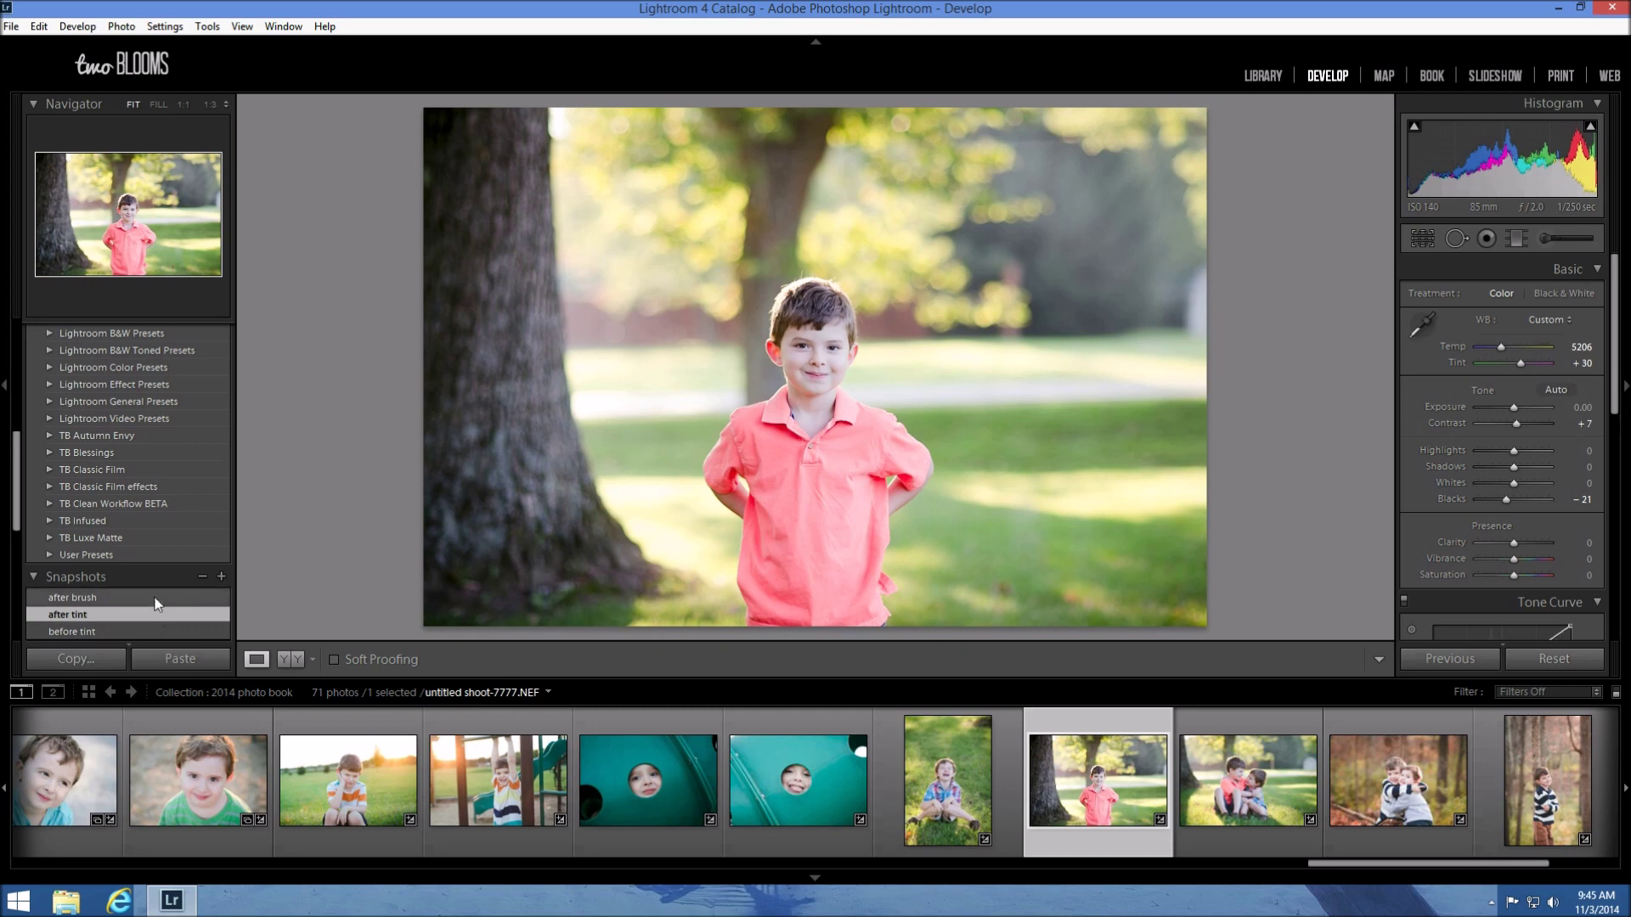
{"action": "left_click", "coordinate": [157, 599]}
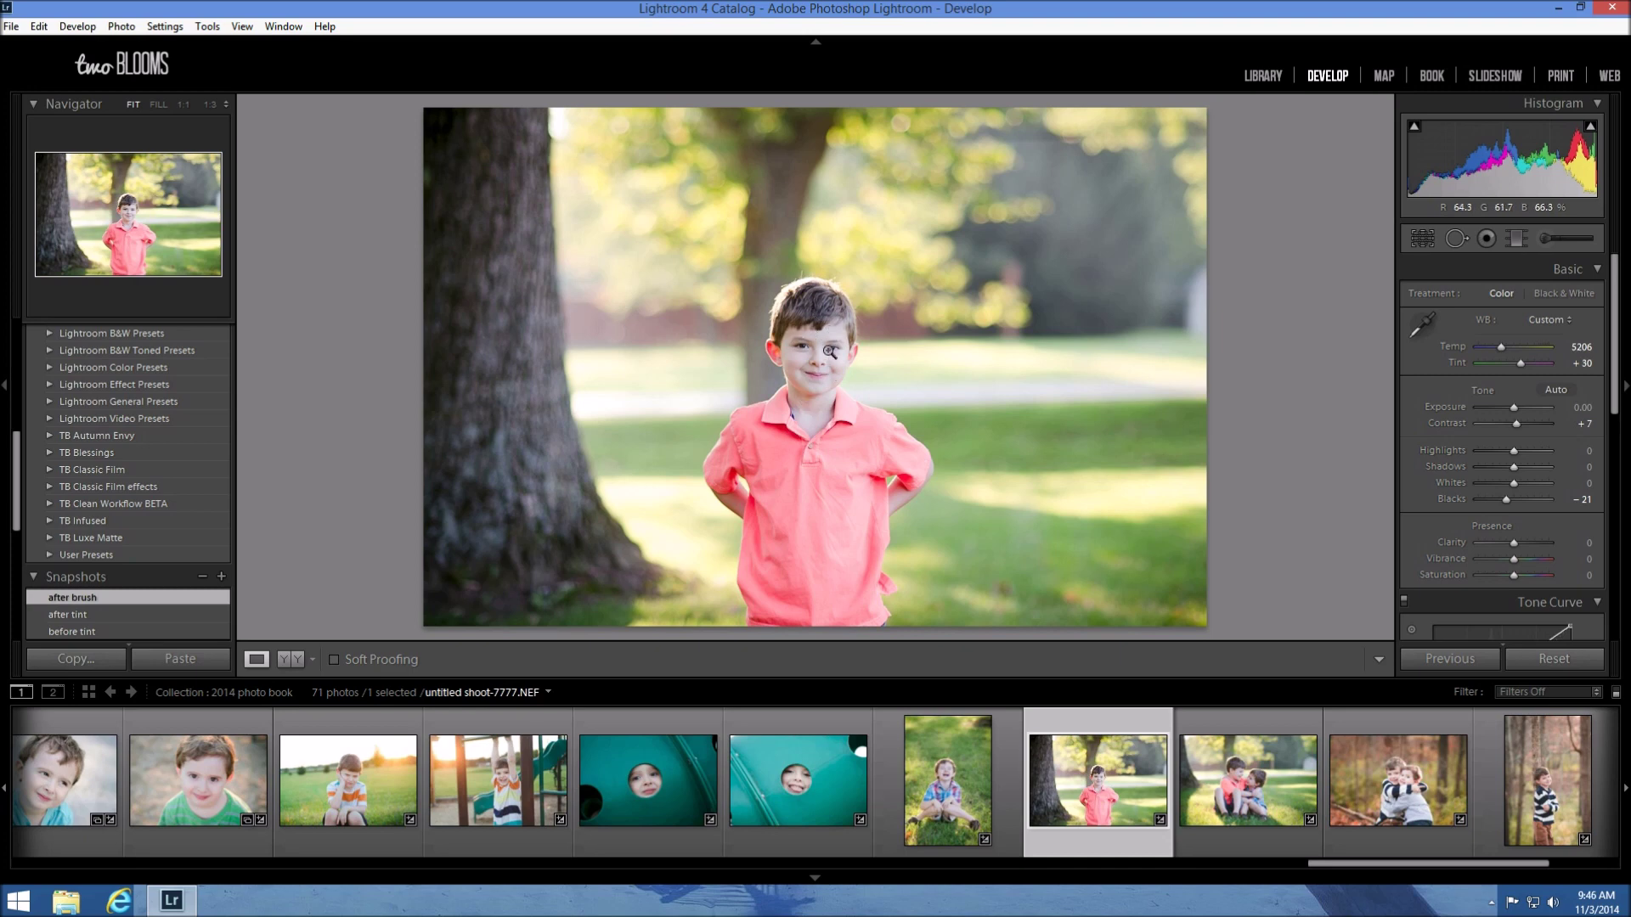
{"action": "left_click", "coordinate": [107, 611]}
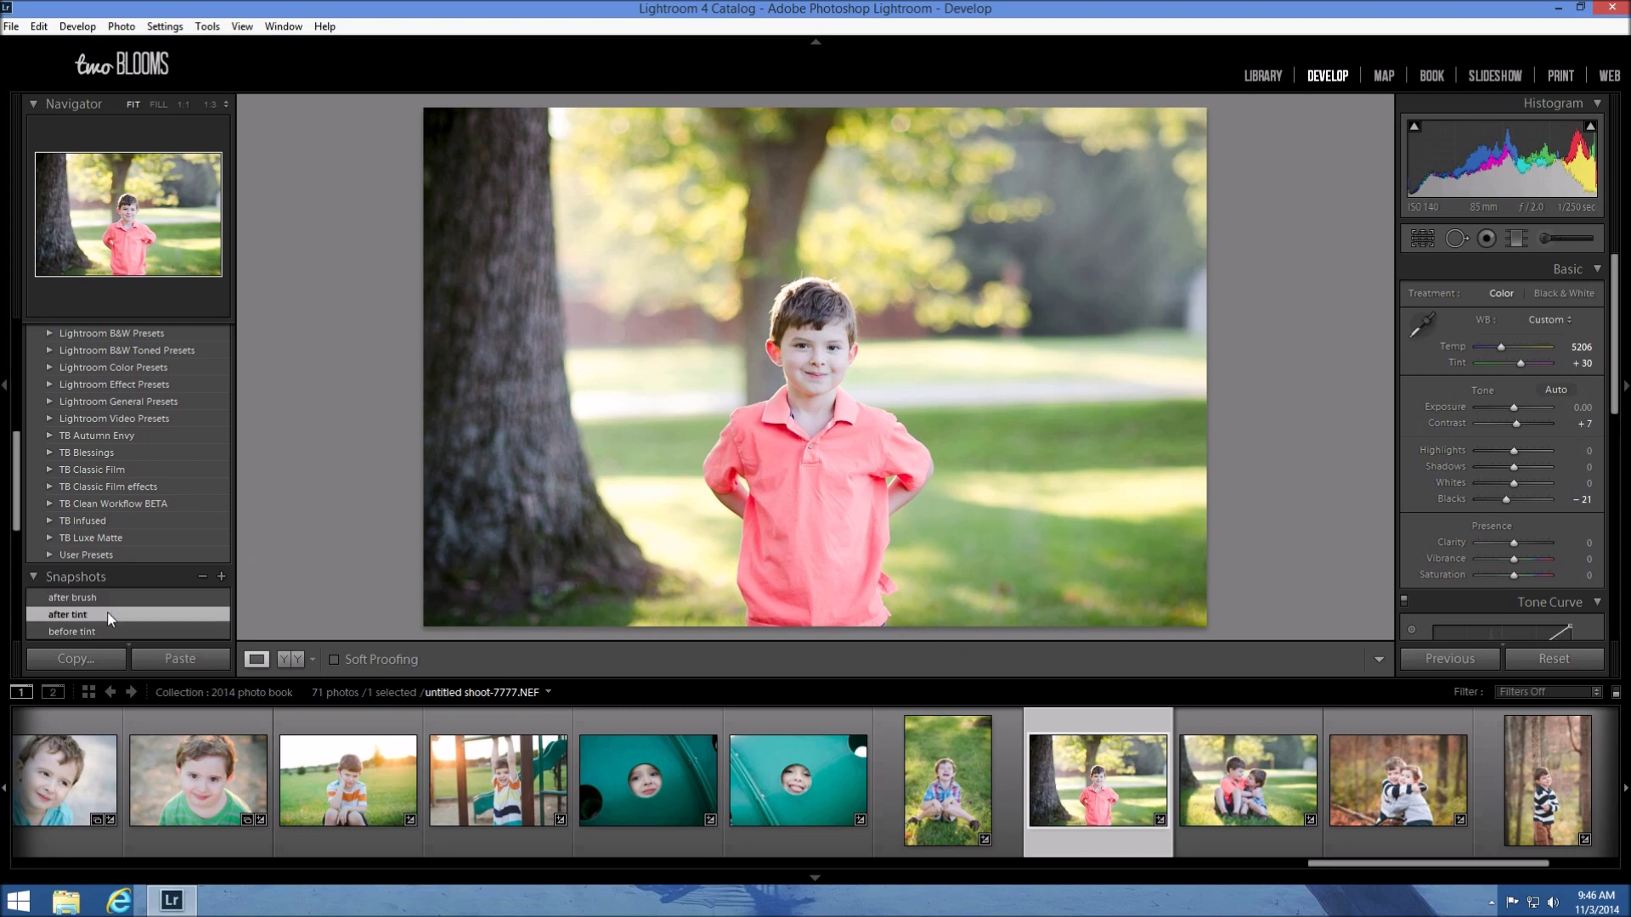
{"action": "left_click", "coordinate": [754, 356]}
{"action": "left_click_drag", "start_coordinate": [848, 357], "coordinate": [691, 374]}
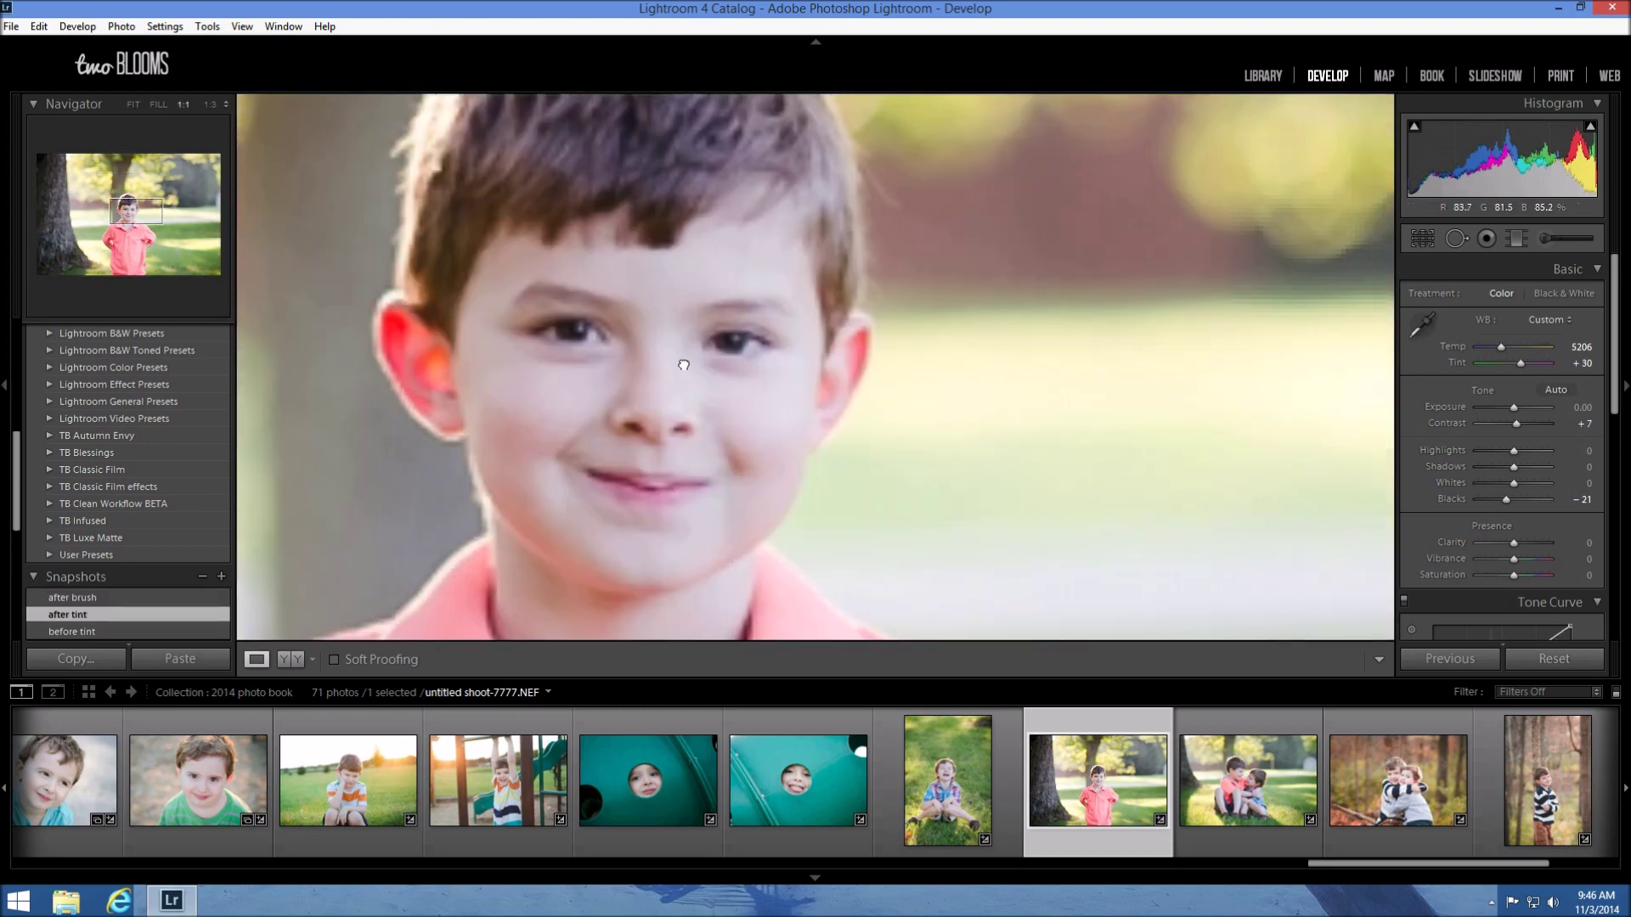
{"action": "left_click", "coordinate": [93, 598]}
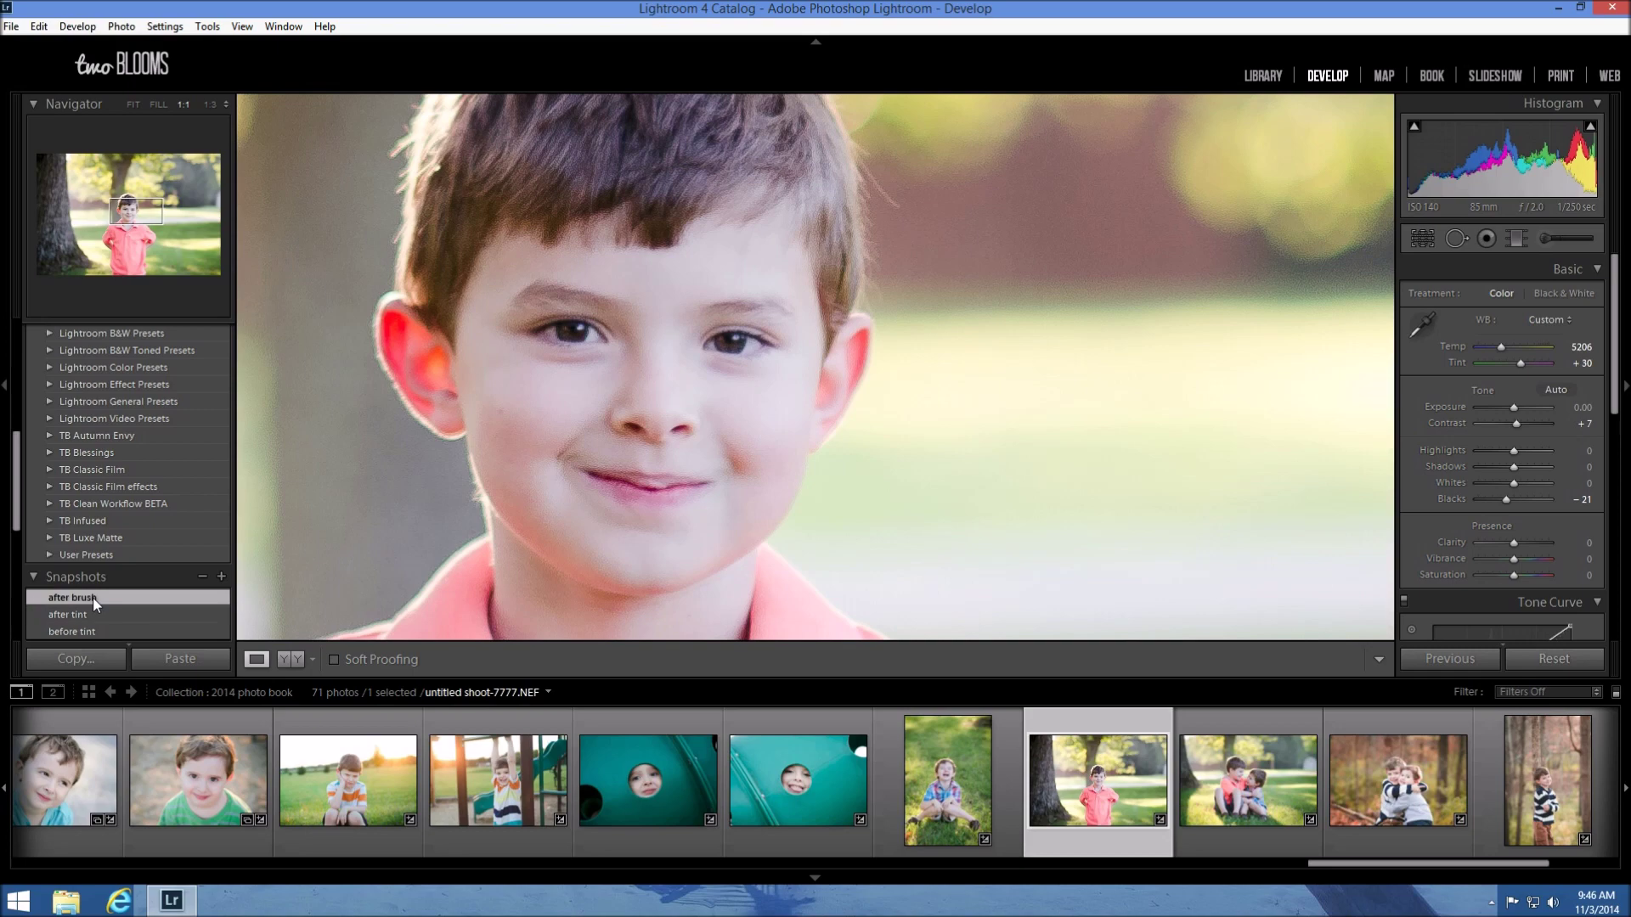
{"action": "left_click", "coordinate": [492, 475]}
{"action": "left_click", "coordinate": [491, 474]}
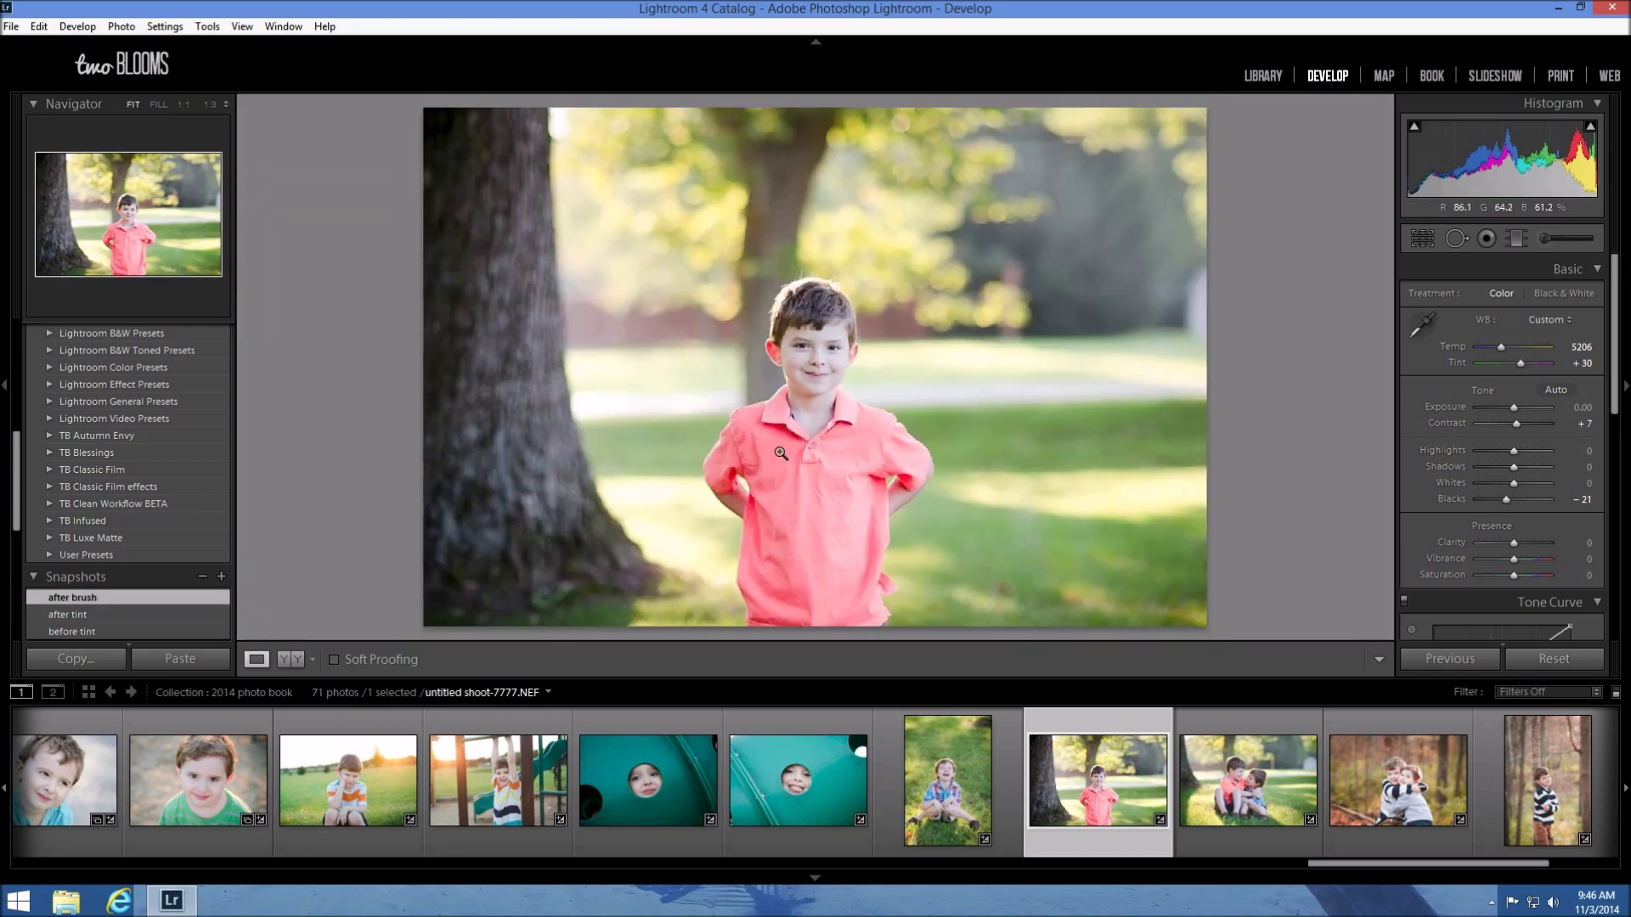